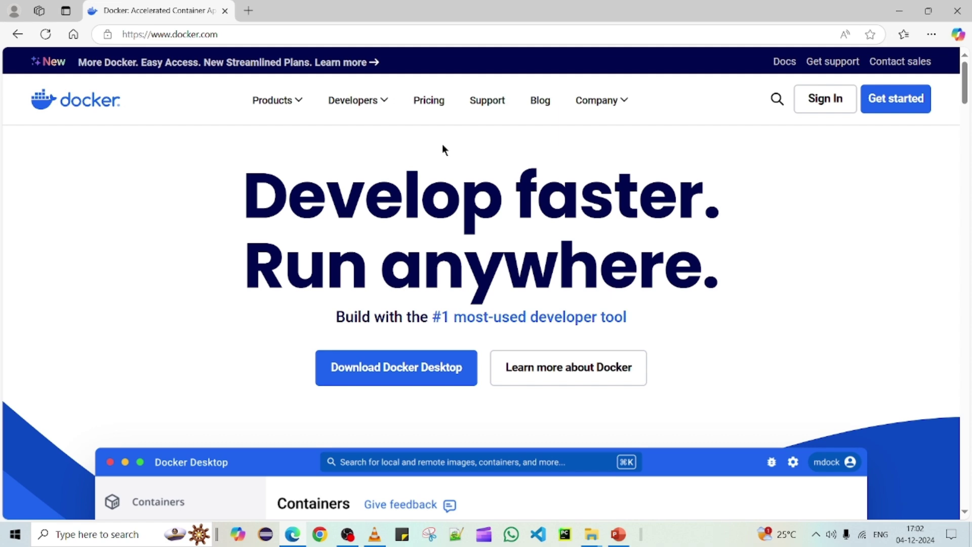
Step: Open the Docker documentation from the Docker website's developer resources and go to its Get Docker page
mouse_move(393, 108)
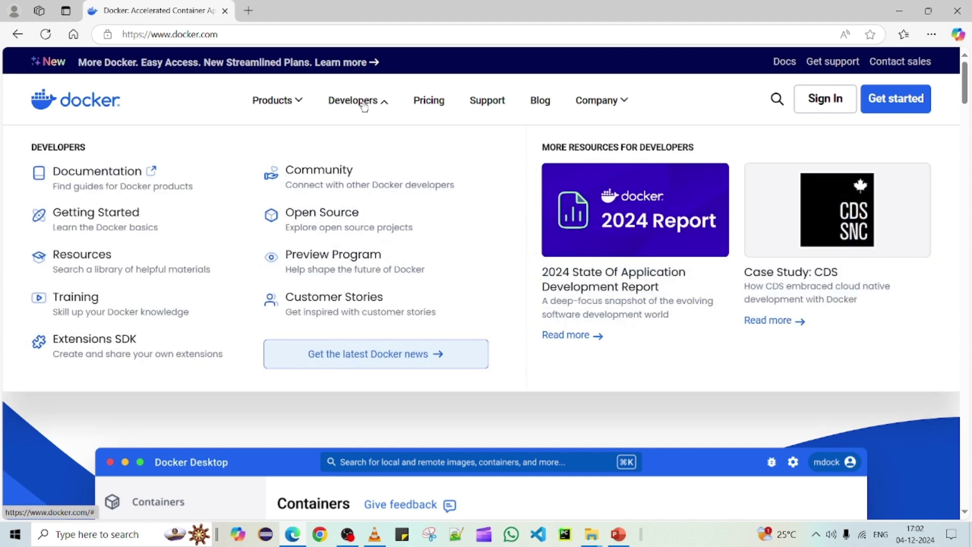
click(105, 179)
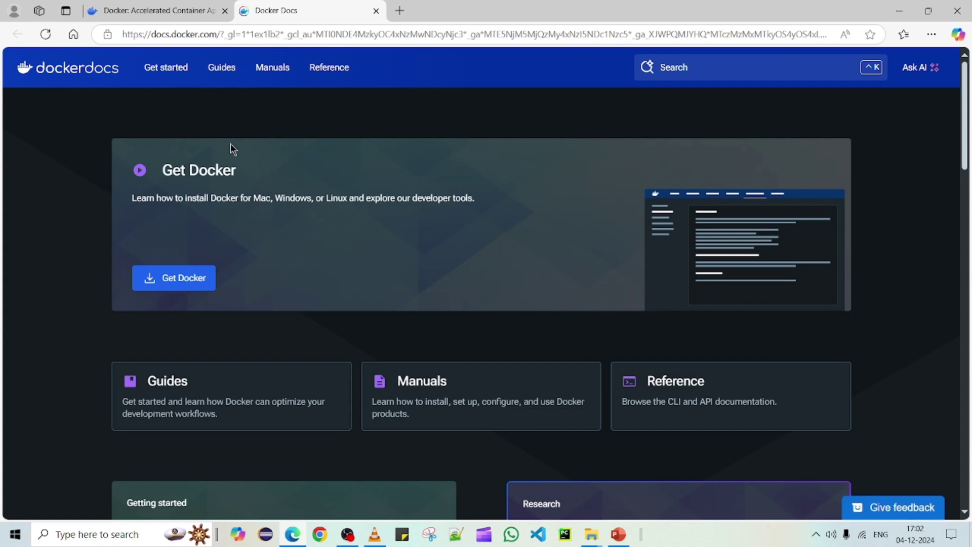
click(187, 280)
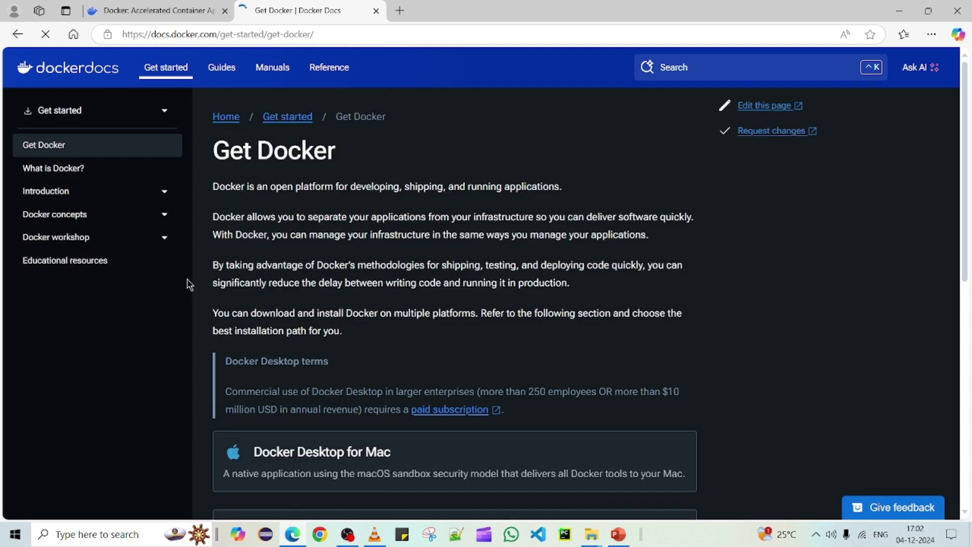
Step: Look through the available Docker Desktop platforms and open the Docker Desktop for Windows installation page
scroll(510, 336, down, 5)
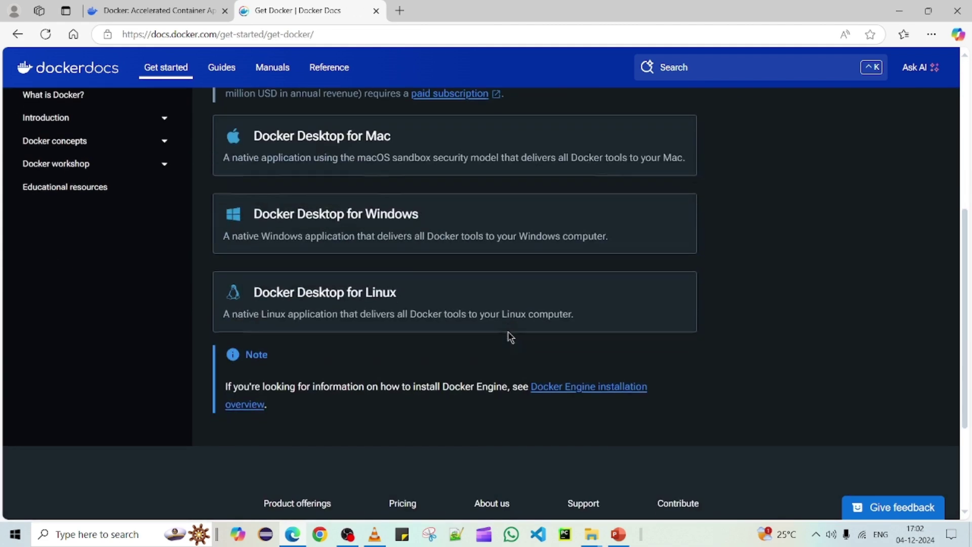
scroll(509, 336, up, 6)
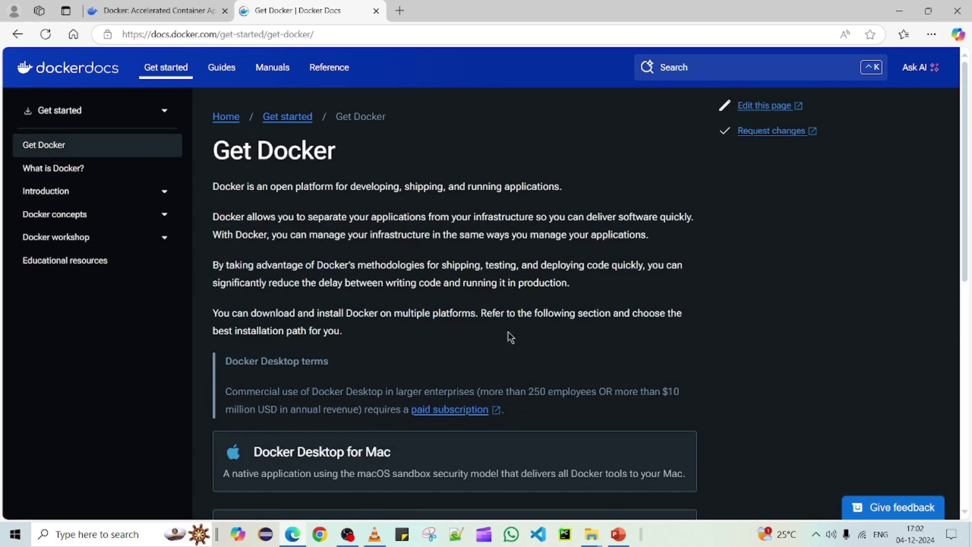
scroll(509, 336, down, 2)
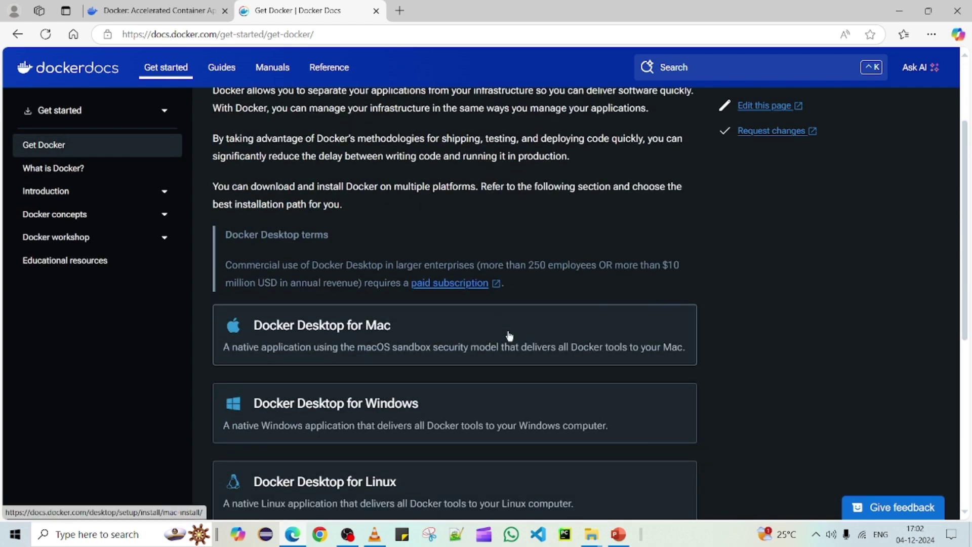
scroll(509, 336, down, 1)
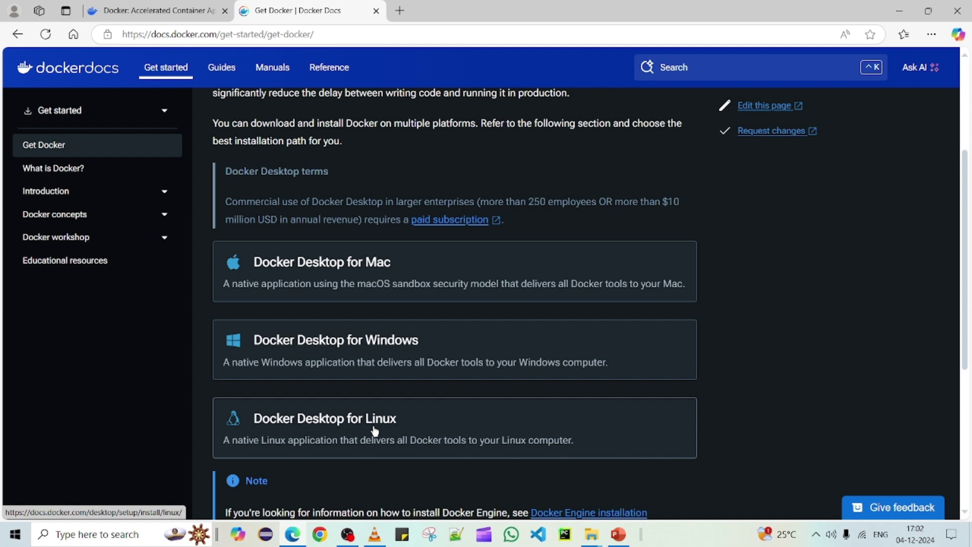
click(339, 347)
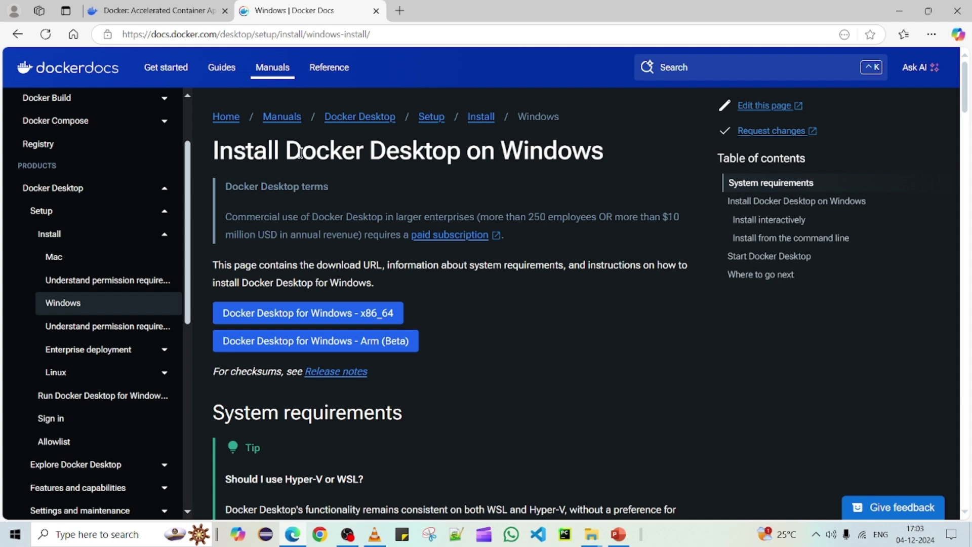
Step: Read the Windows installation page down to the system requirements tip, highlighting WSL and Hyper-V
drag(229, 150, 601, 154)
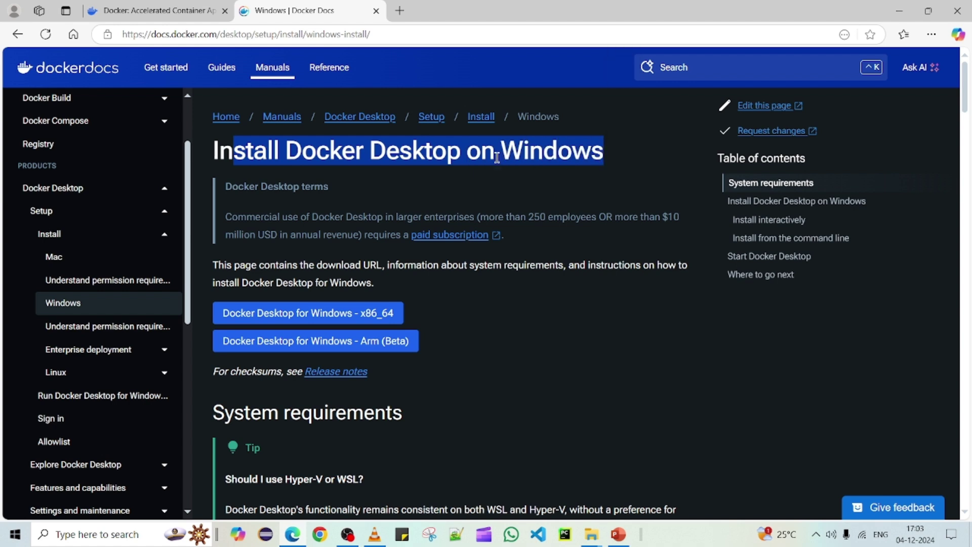
drag(471, 152, 571, 158)
scroll(570, 159, down, 2)
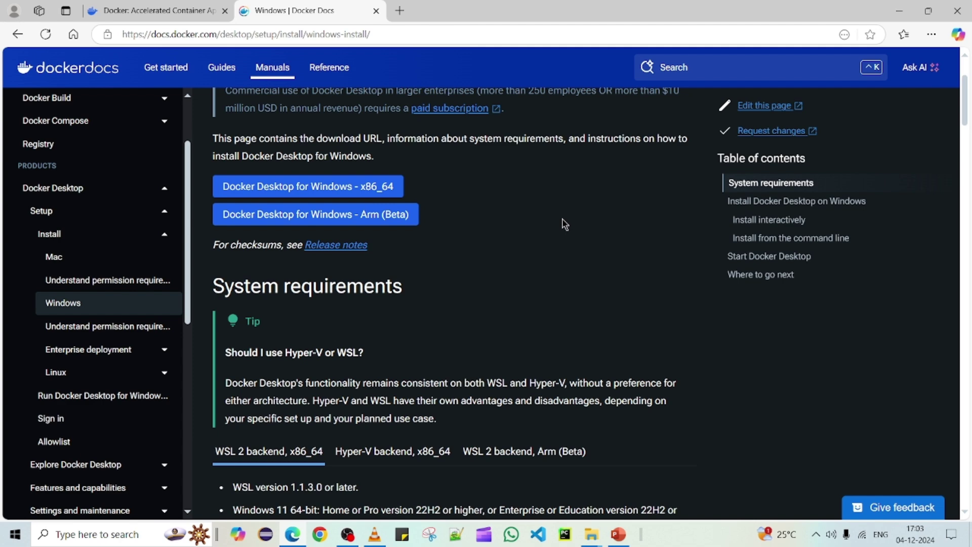
scroll(565, 225, down, 2)
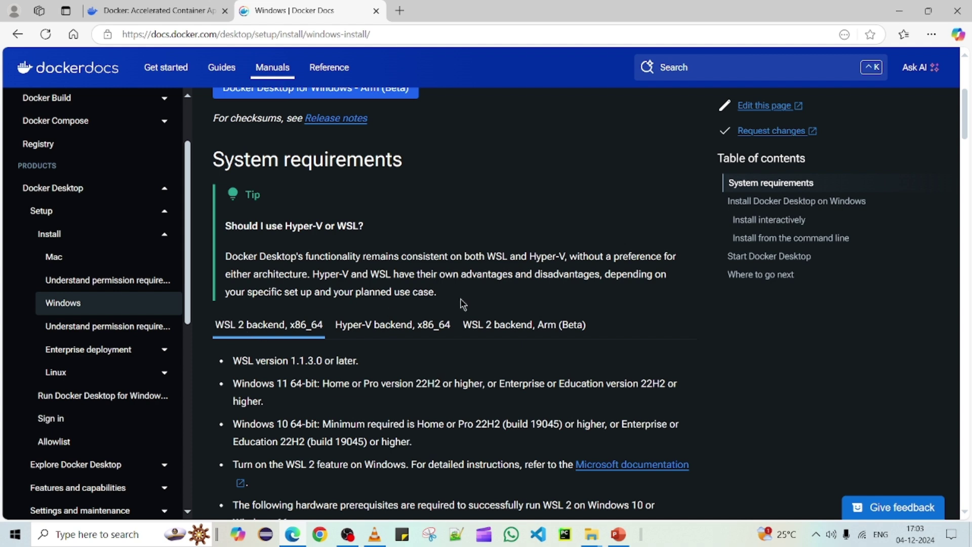
drag(489, 257, 511, 259)
drag(529, 257, 568, 257)
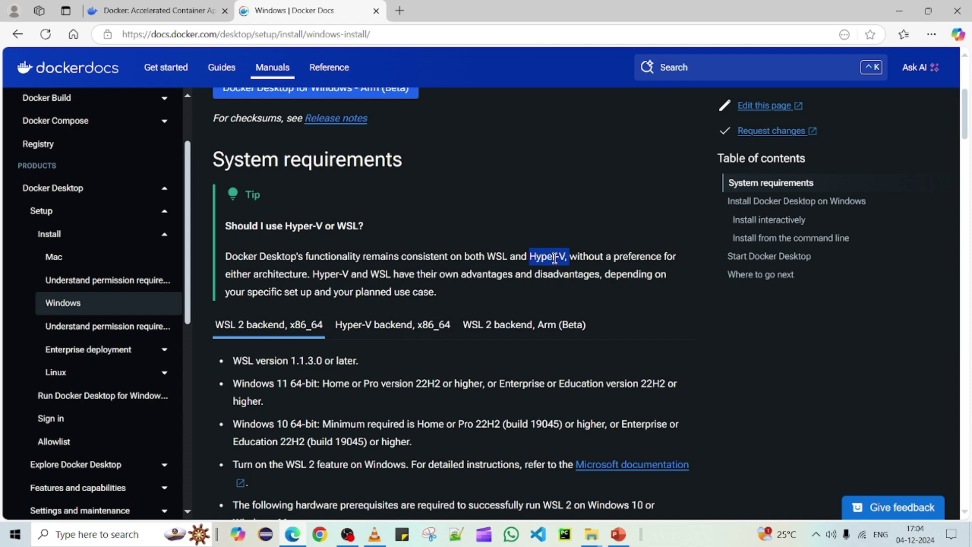
key(super+r)
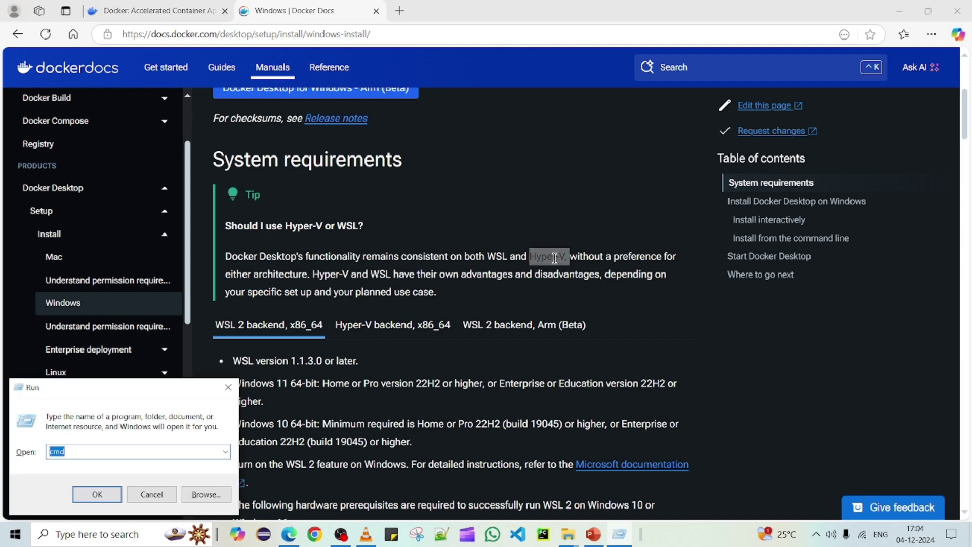
text(t)
key(Escape)
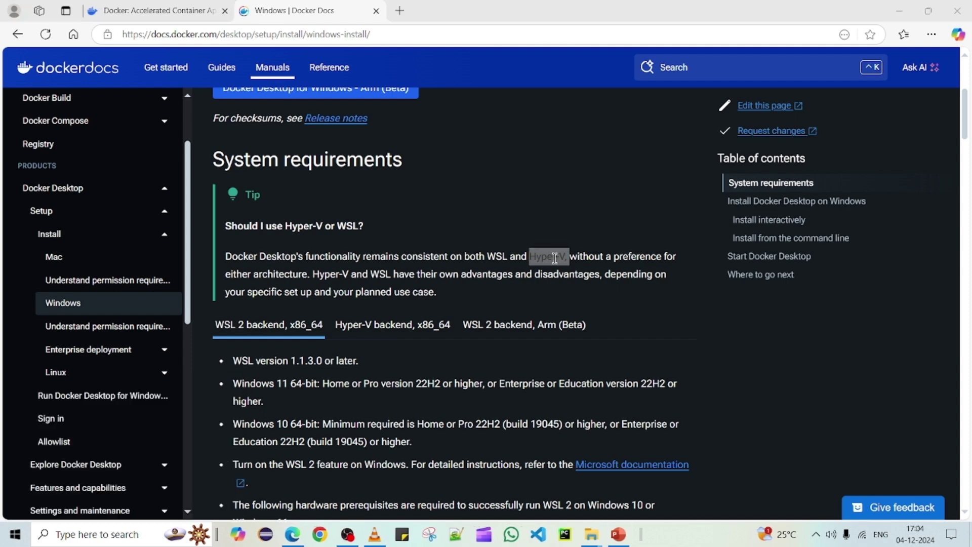
Step: Open Turn Windows features on or off, enlarge the dialog to fit the whole feature list, and move it beside the requirements text
key(super)
text(turn)
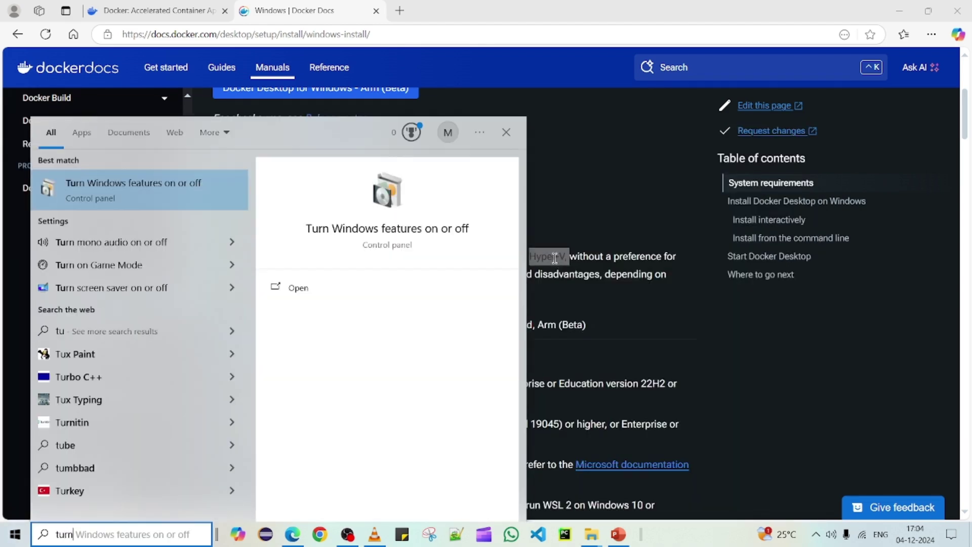
click(119, 192)
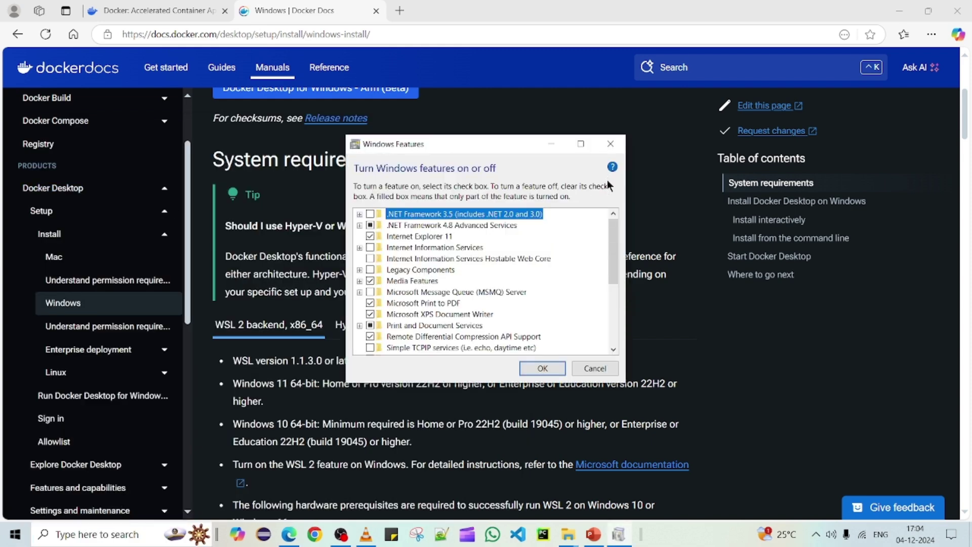
drag(613, 385, 613, 494)
drag(501, 148, 477, 70)
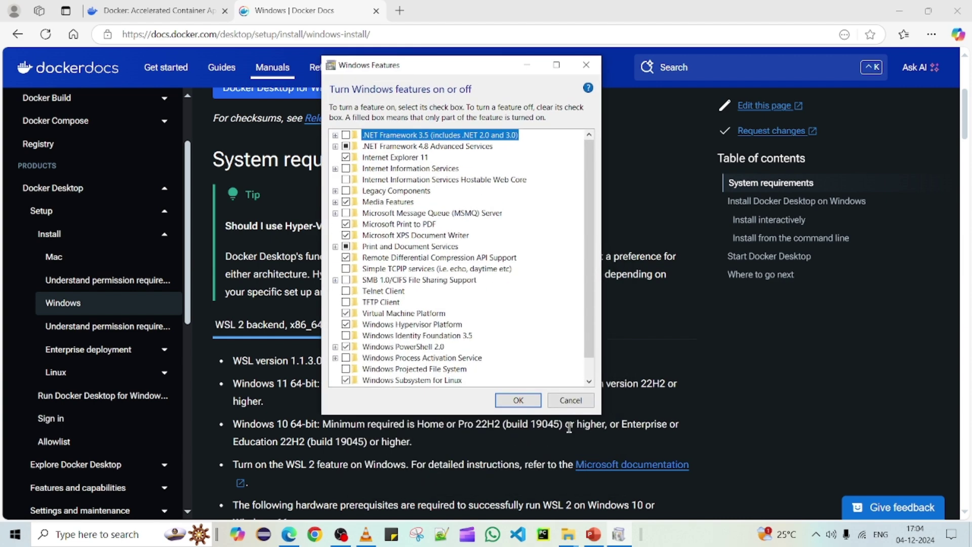
drag(571, 412, 574, 476)
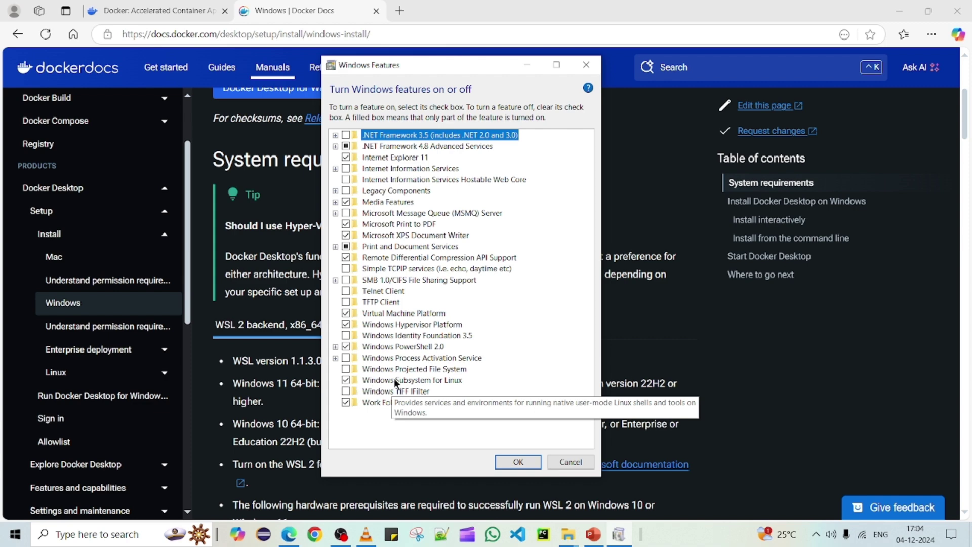
drag(399, 66, 702, 90)
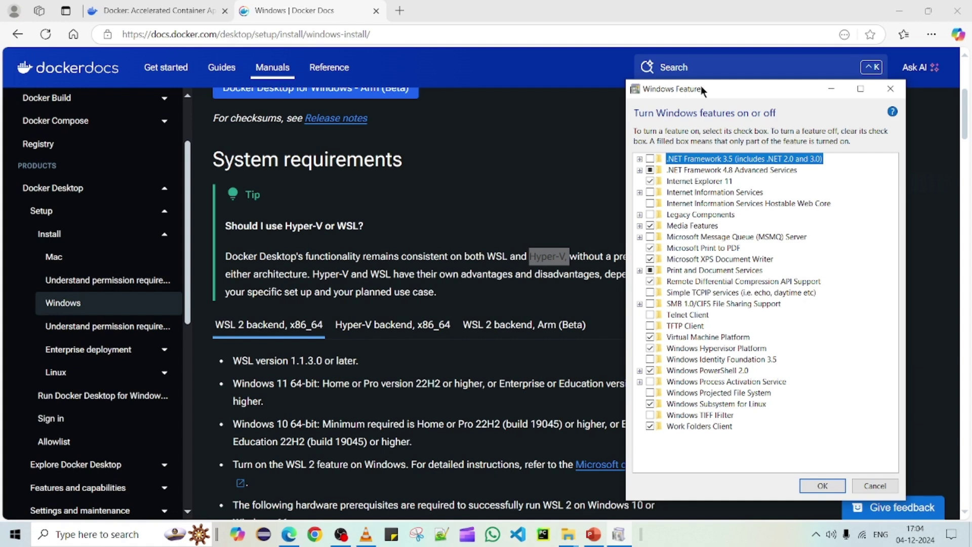
Step: Check the WSL and Hyper-V options named in the tip against the Windows Features list, and accept the dialog
click(493, 256)
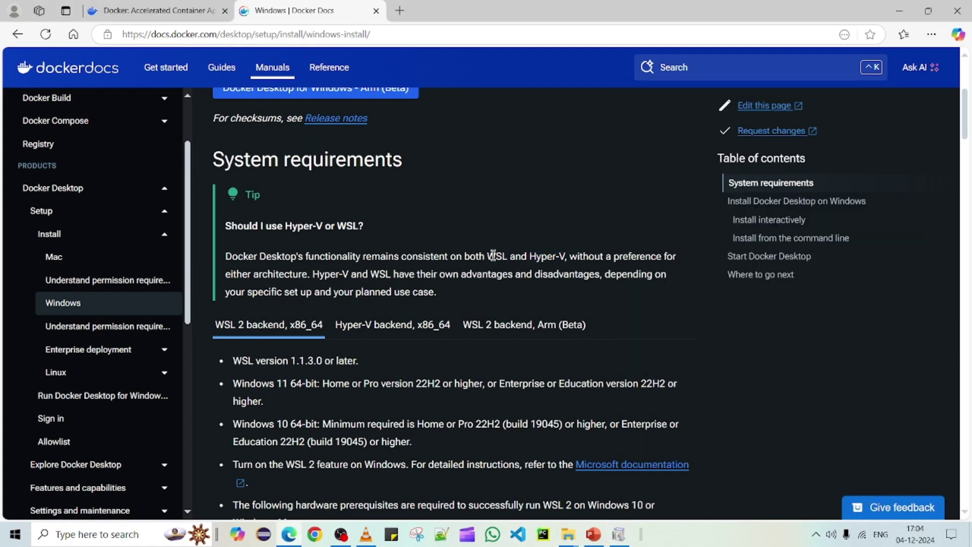
drag(493, 255, 507, 259)
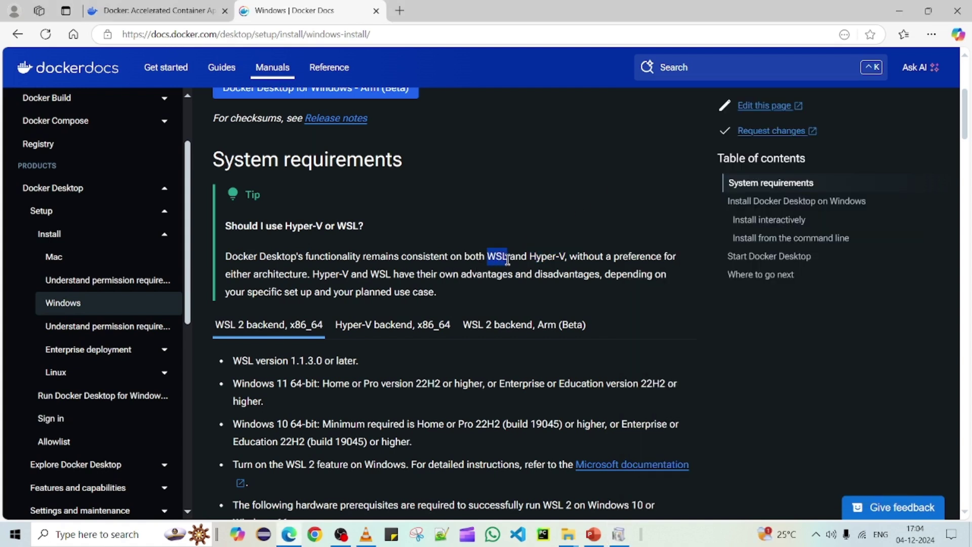
click(557, 260)
drag(530, 255, 565, 259)
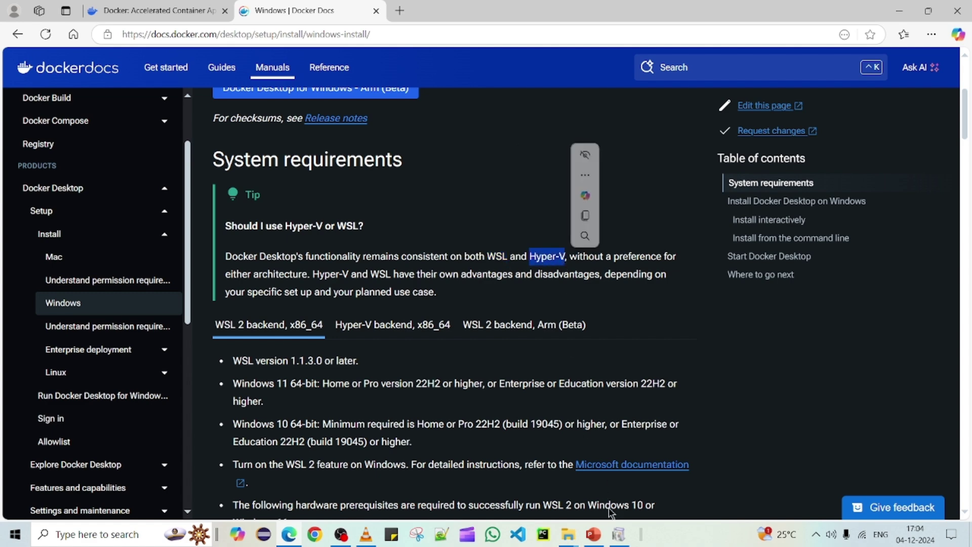
click(626, 541)
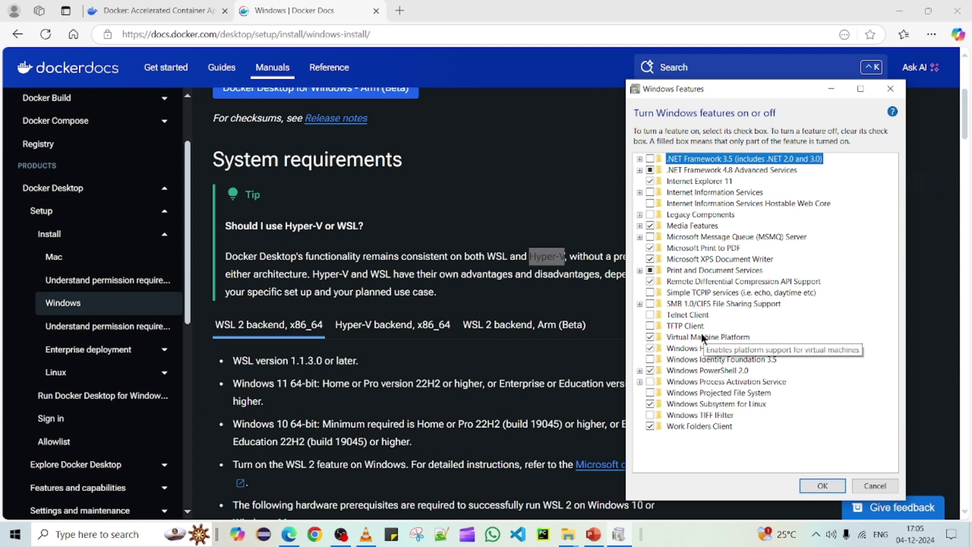
click(821, 486)
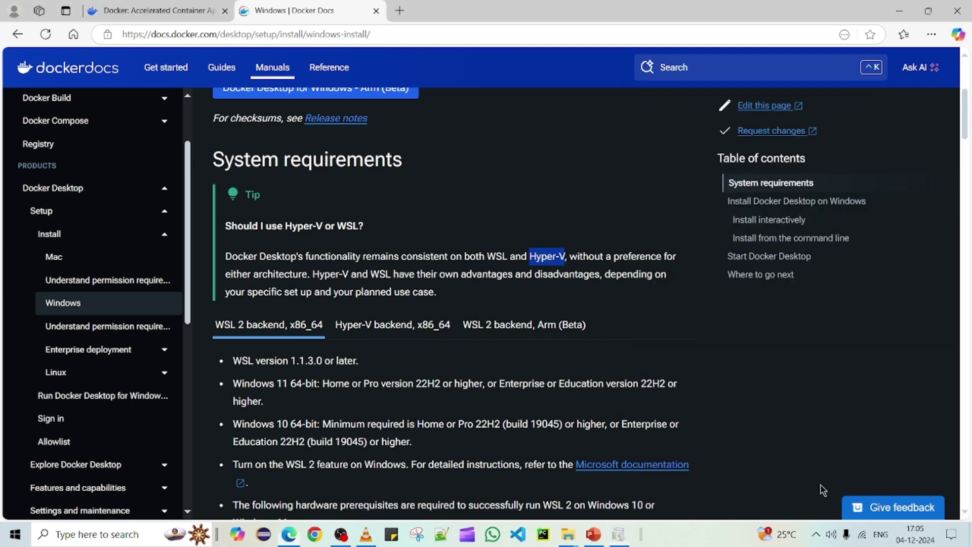
Step: Highlight the minimum WSL version in the WSL 2 backend, x86_64 requirements
click(482, 291)
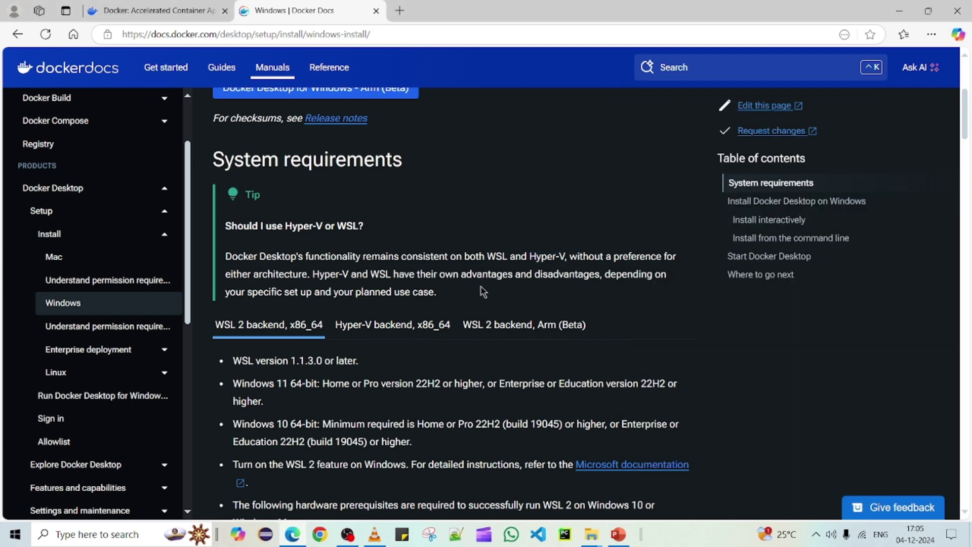
scroll(435, 363, down, 2)
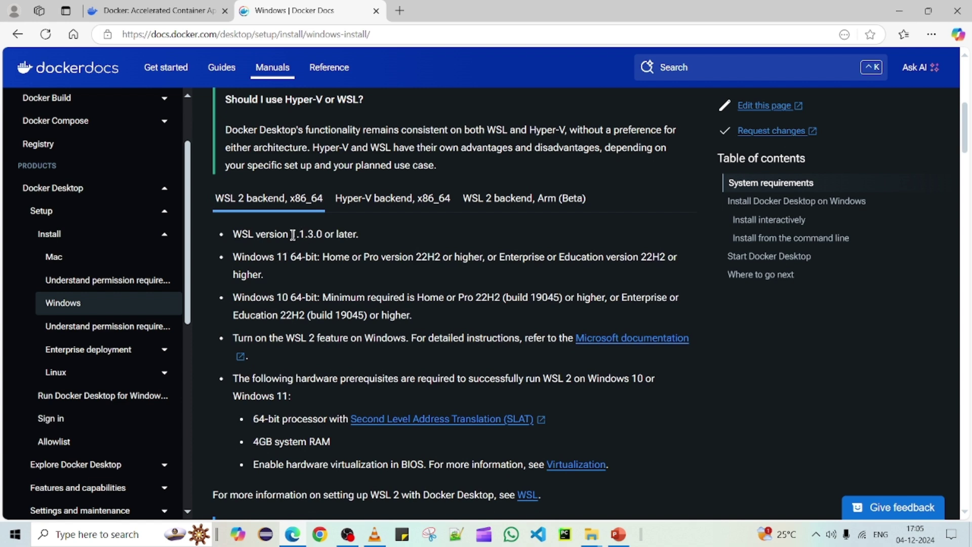
drag(291, 236, 361, 238)
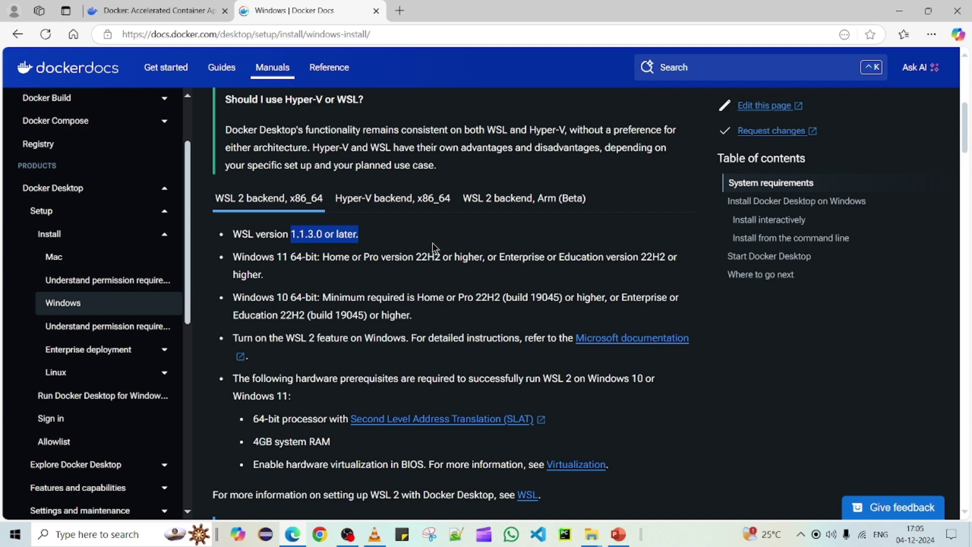
Step: Open a Command Prompt and move its window aside so the WSL version requirement stays readable
key(super+r)
text(cmd)
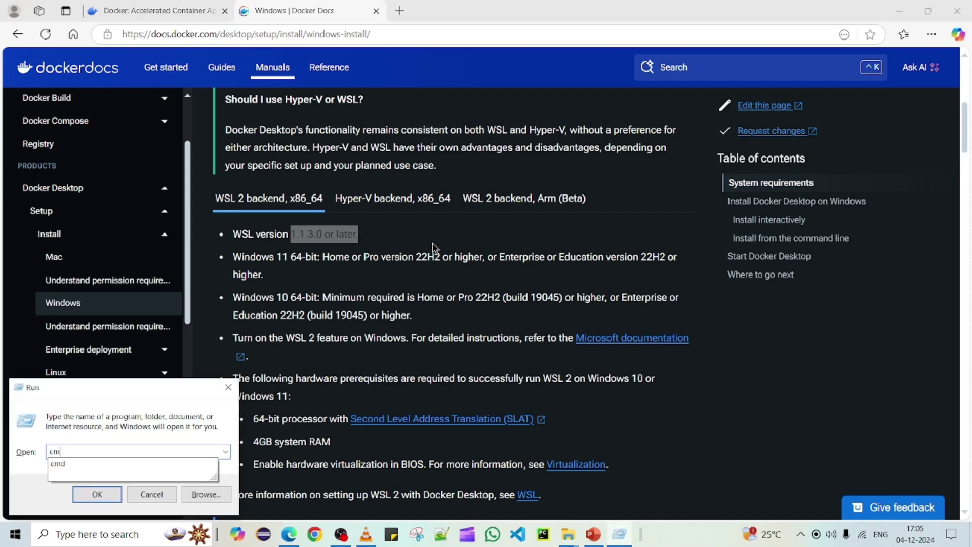
key(Return)
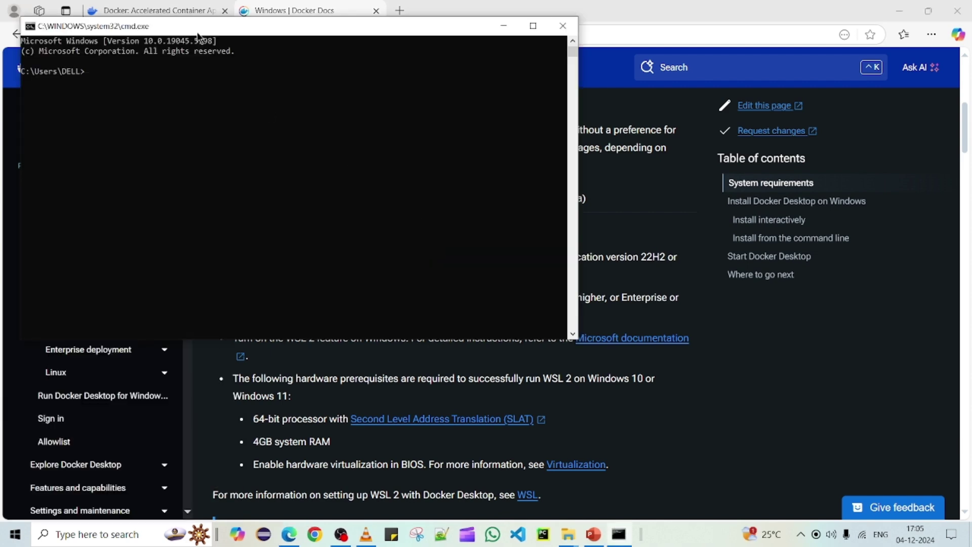
drag(197, 32, 666, 220)
click(633, 269)
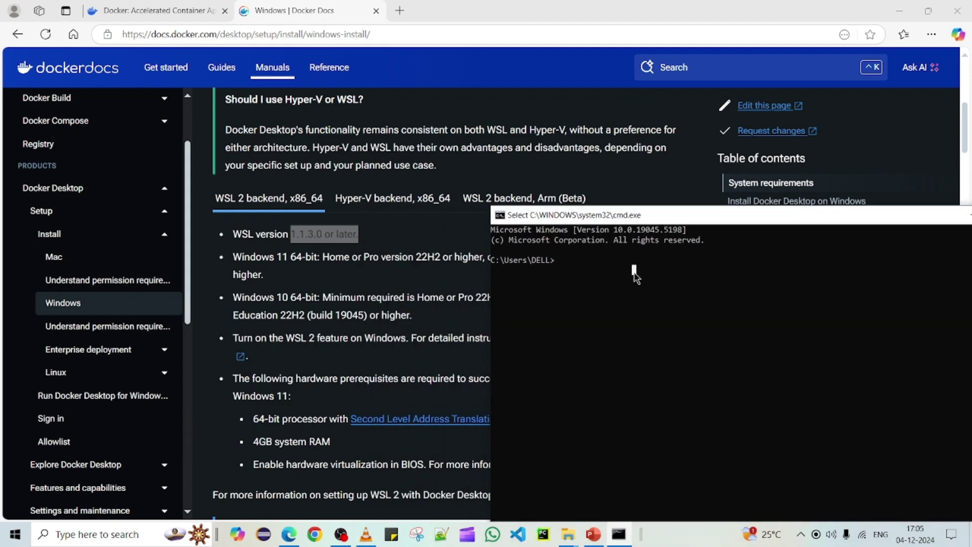
Step: Run wsl and wsl --version in the Command Prompt and examine the installed WSL version
text(wsl)
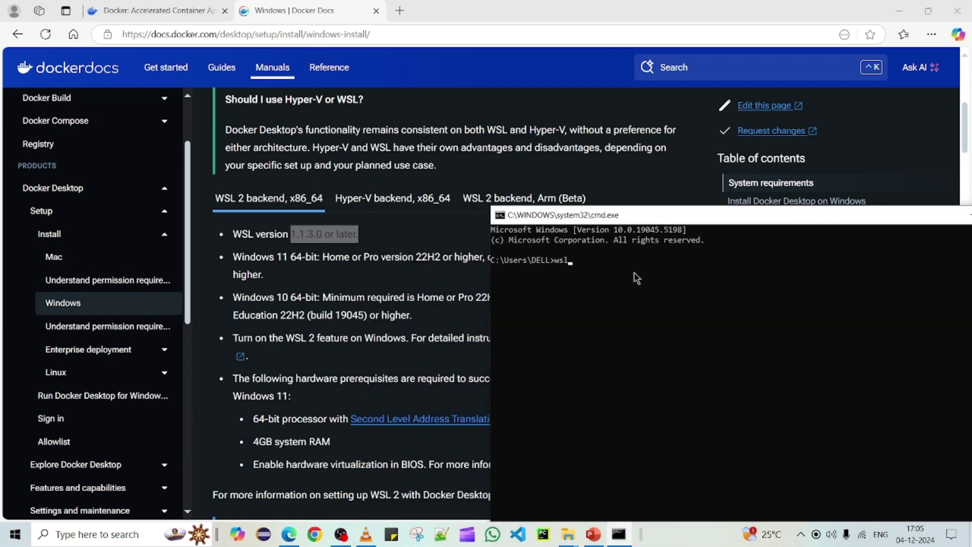
key(Return)
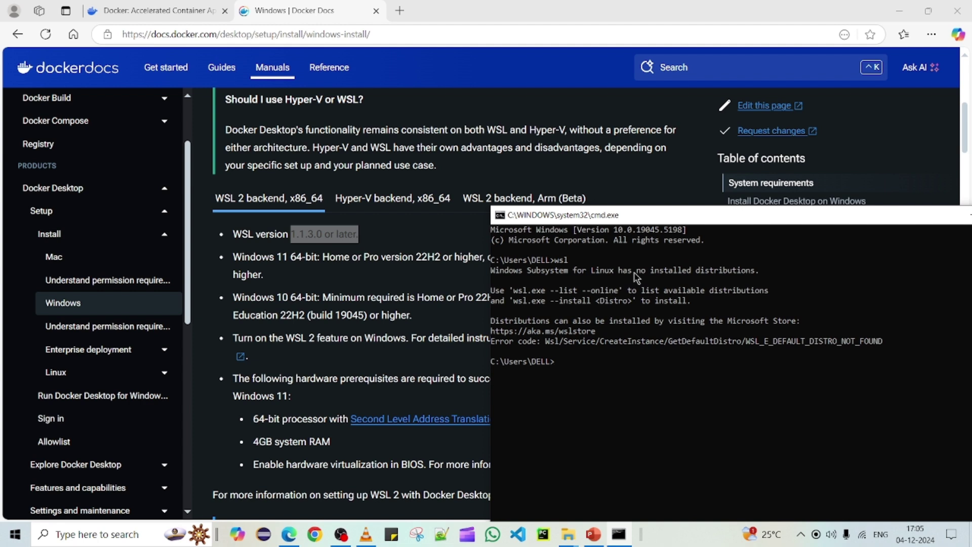
text(wsl --version)
key(Return)
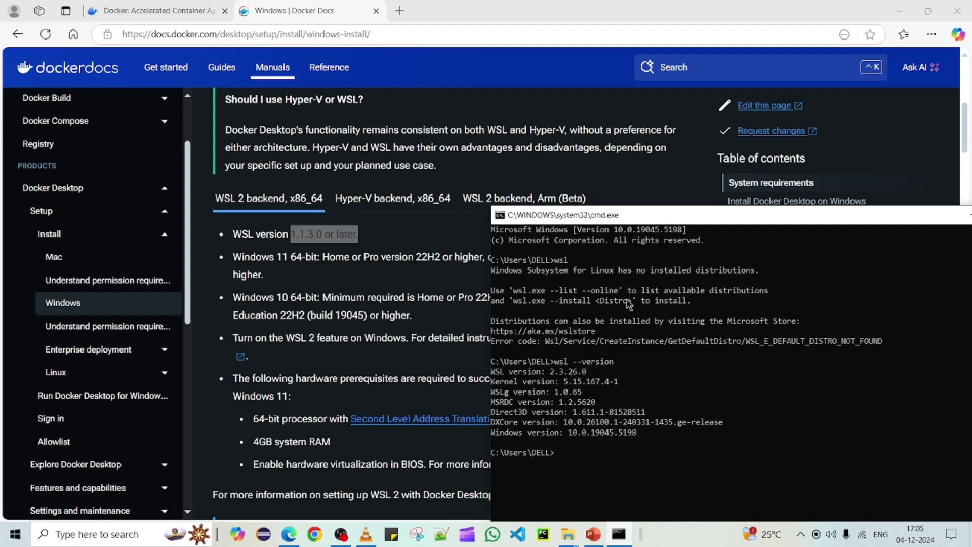
drag(494, 365, 604, 435)
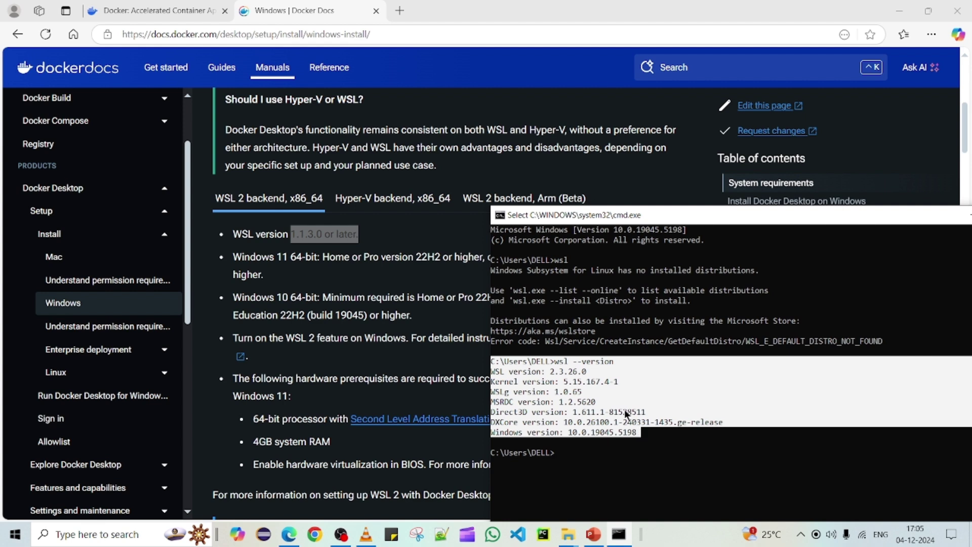
click(560, 371)
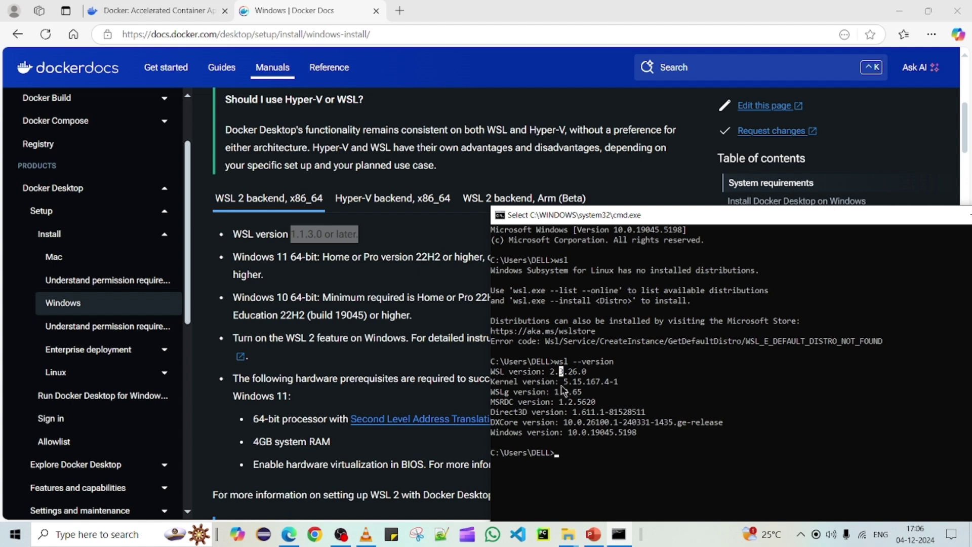
Step: Highlight the installed WSL version, compare it with the documented minimum, and close the Command Prompt
drag(552, 371, 592, 374)
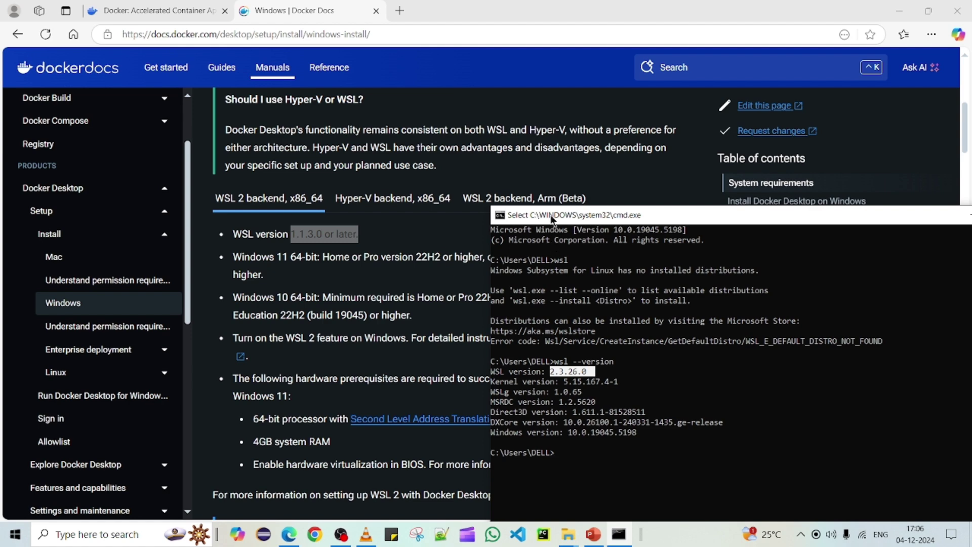
drag(551, 215, 648, 256)
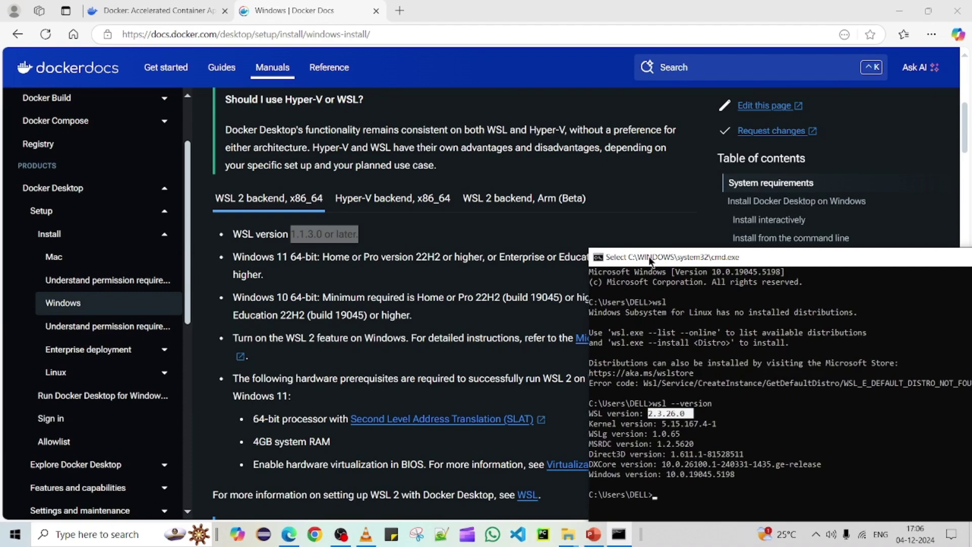
drag(649, 257, 618, 259)
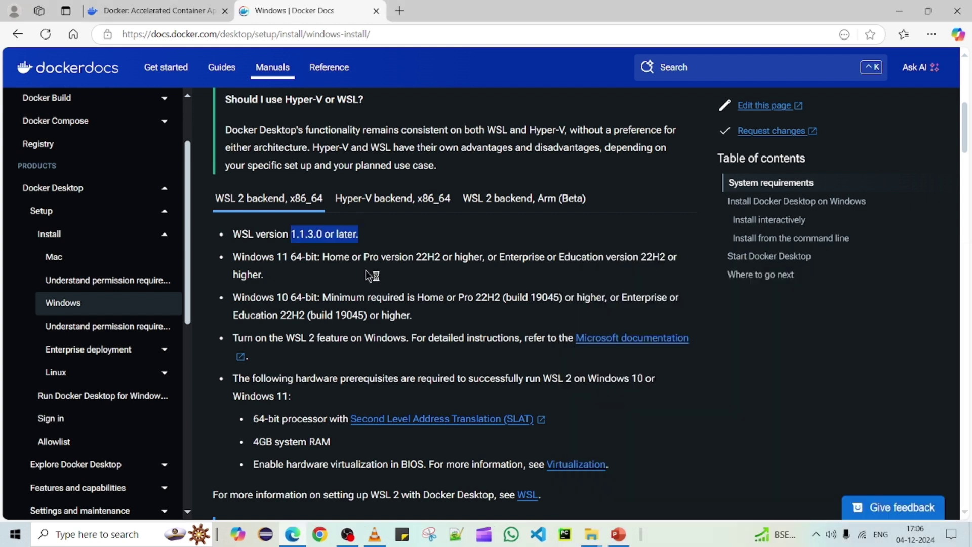
click(372, 274)
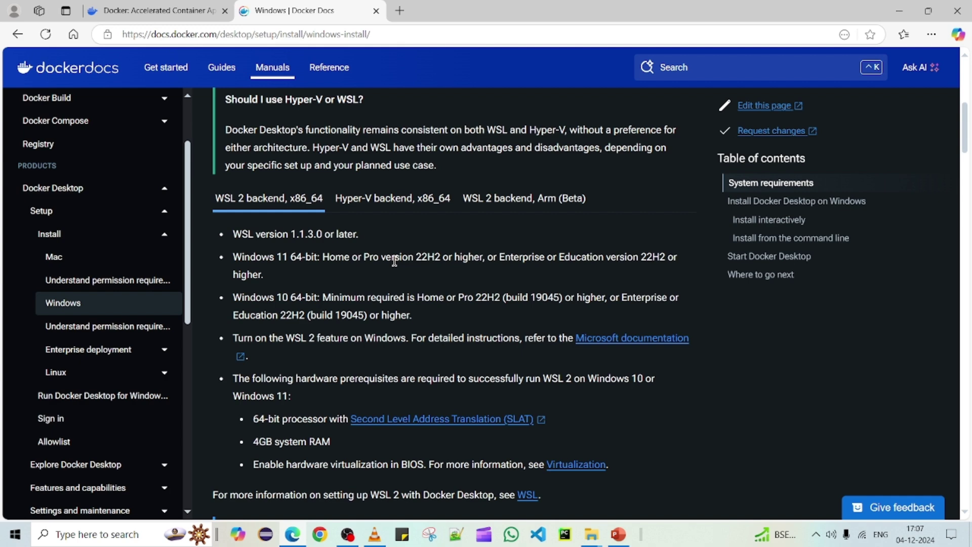
key(super)
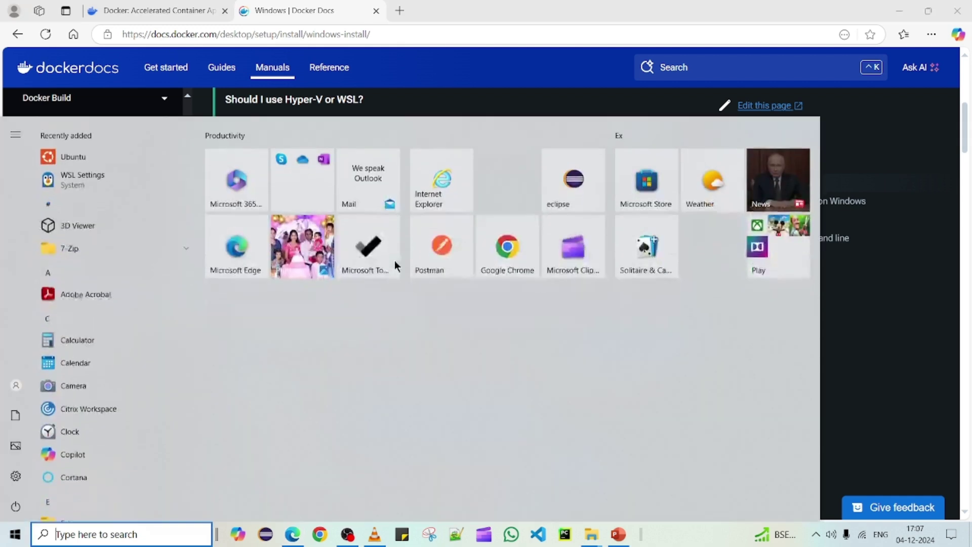
text(co)
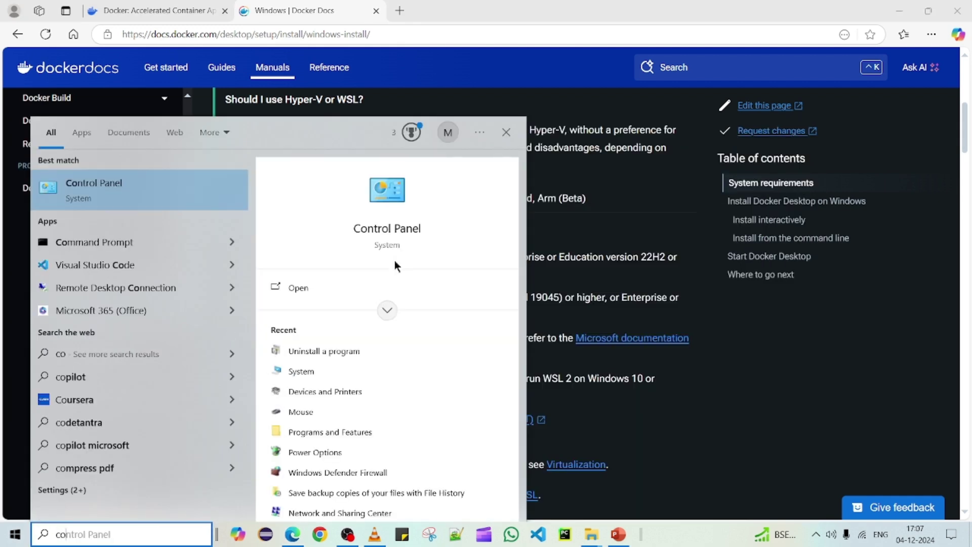
key(BackSpace)
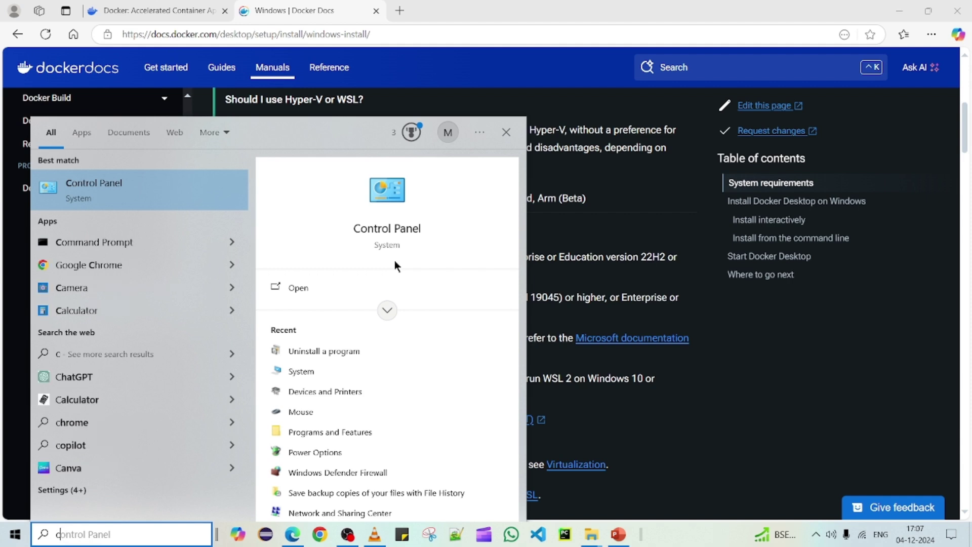
text(omputer)
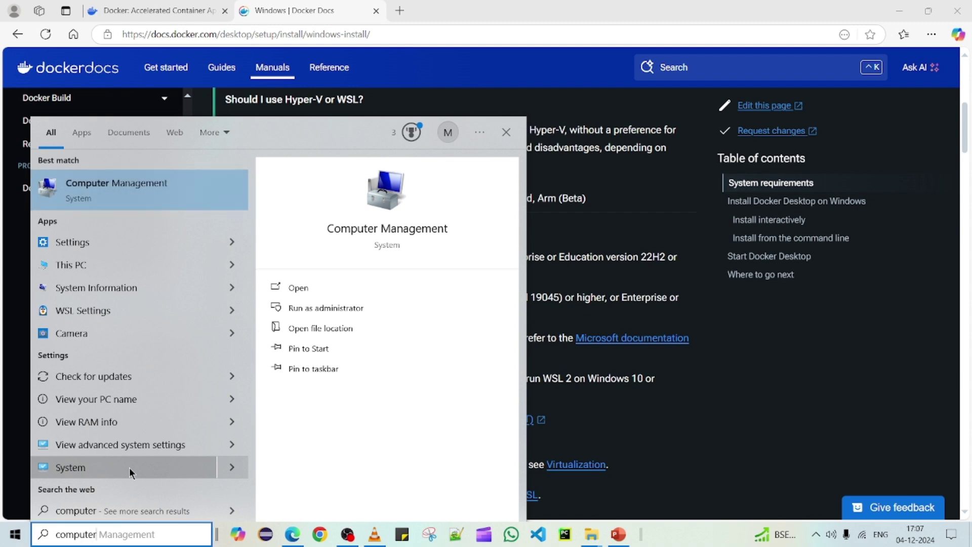
right_click(167, 186)
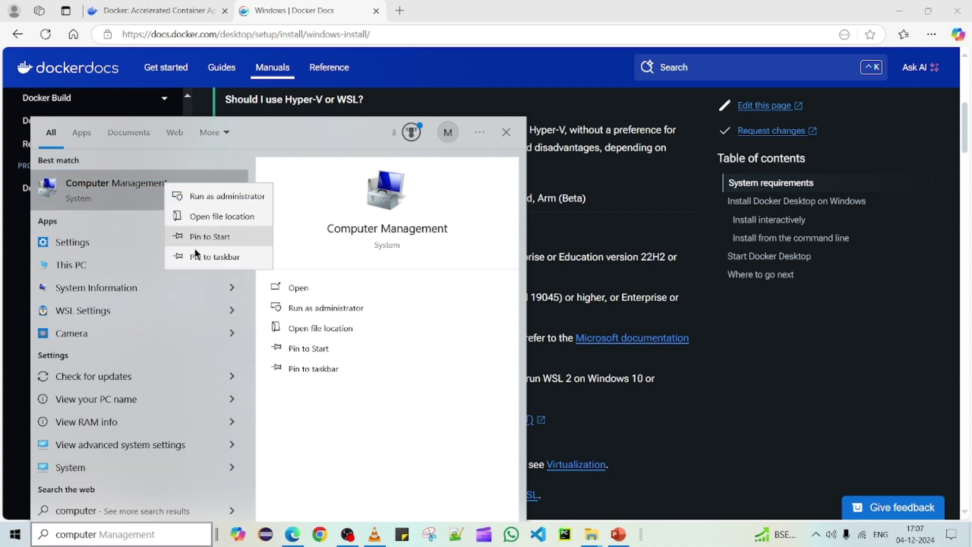
click(100, 181)
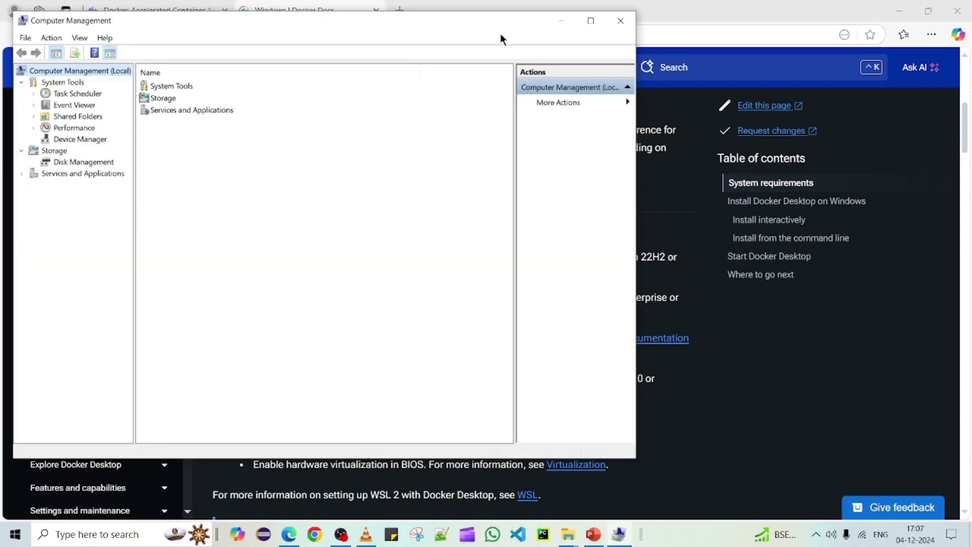
click(621, 20)
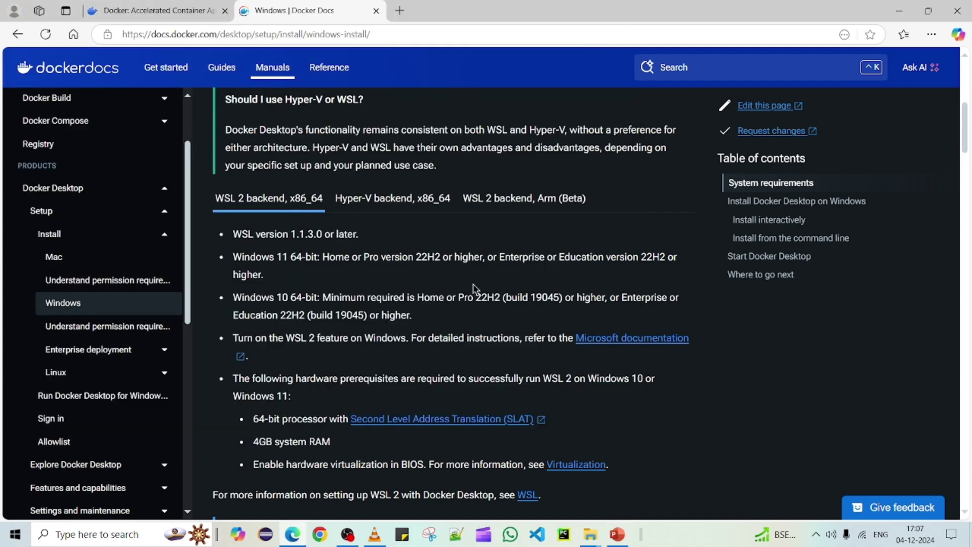
Step: Open the properties of This PC to show its device and Windows specifications
key(super)
text(com)
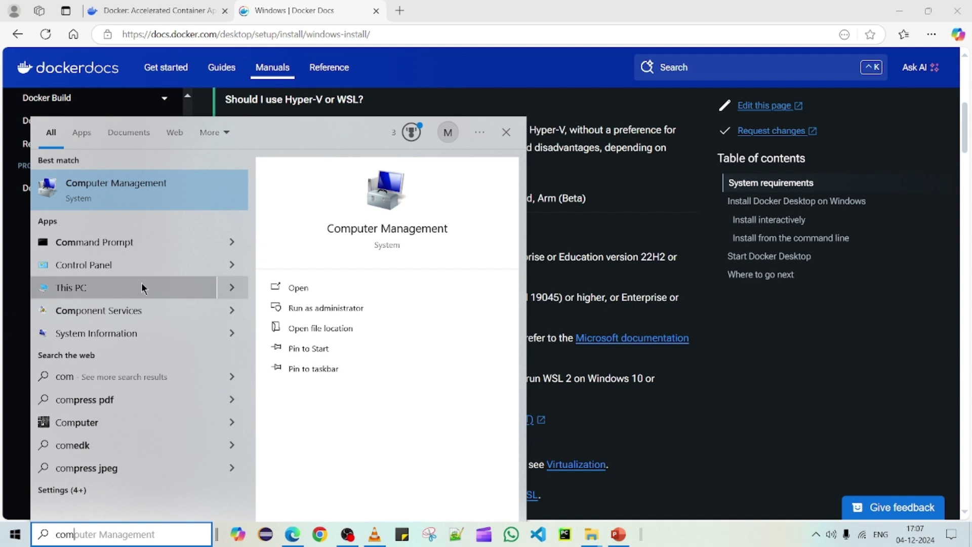
right_click(71, 290)
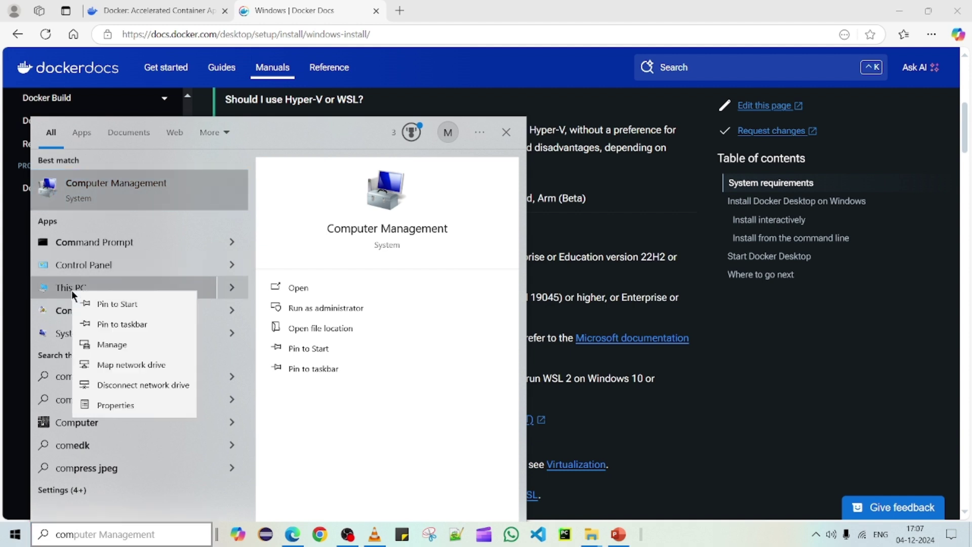
click(108, 404)
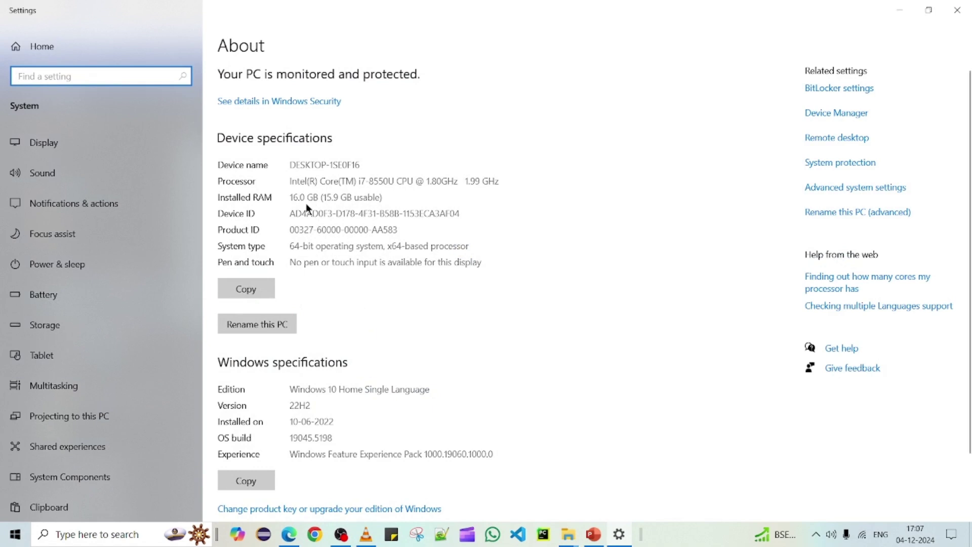
Step: Examine the Windows edition and installed RAM in the About specifications
drag(290, 390, 372, 390)
click(355, 392)
click(325, 389)
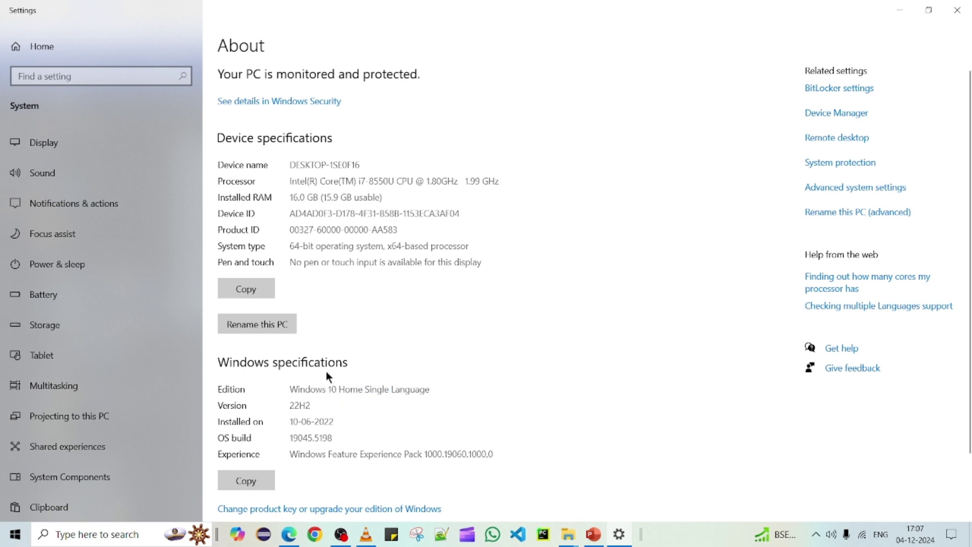
drag(290, 199, 363, 198)
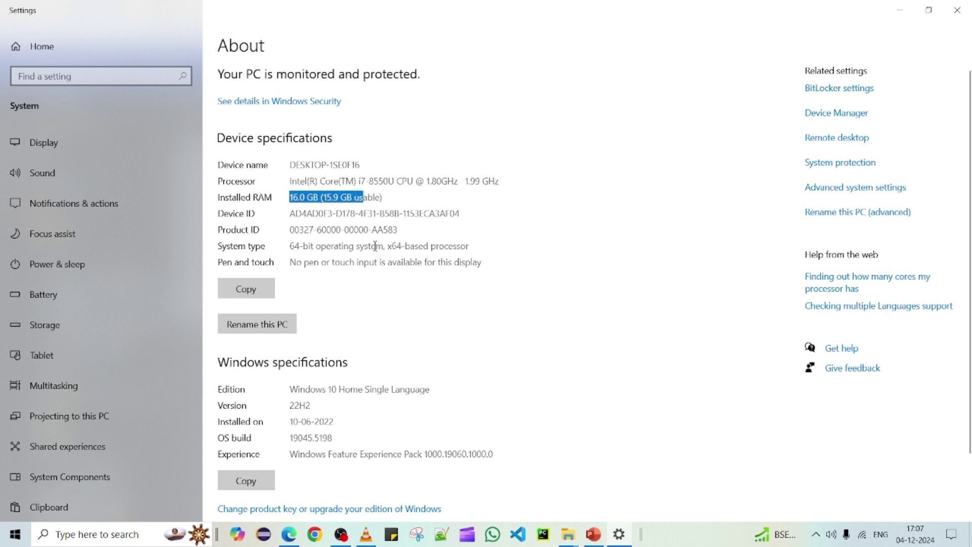
Step: Compare the system type and Windows specifications with the WSL 2 backend requirements beside the Settings window, and close Settings
drag(299, 22, 563, 304)
scroll(576, 416, down, 3)
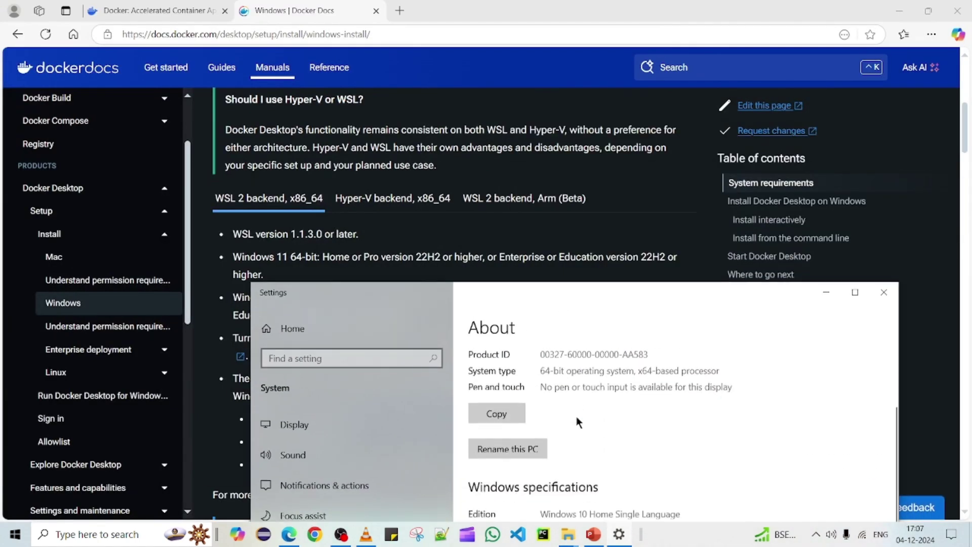
scroll(576, 417, down, 1)
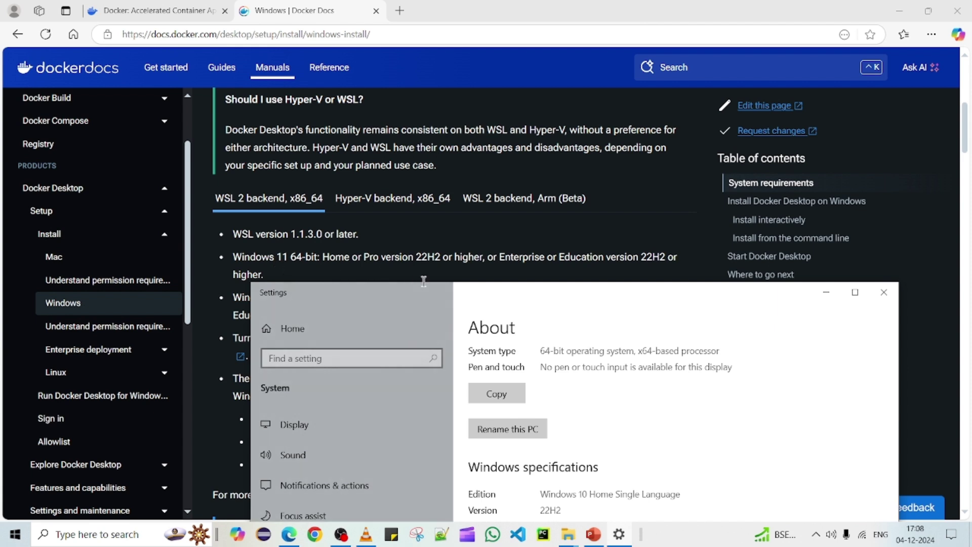
drag(512, 290, 522, 376)
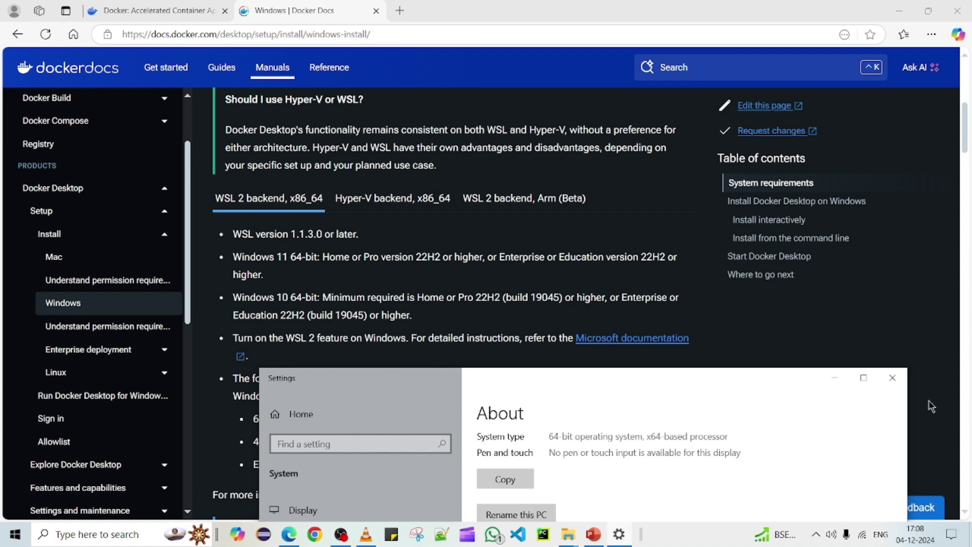
click(892, 378)
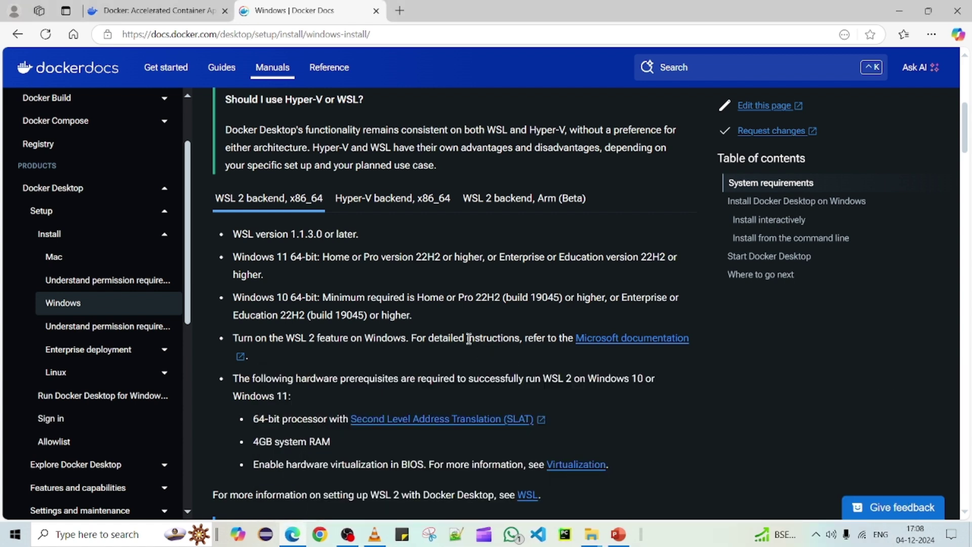
Step: Download the Docker Desktop for Windows - x86_64 installer and show the file in its folder
scroll(469, 338, up, 6)
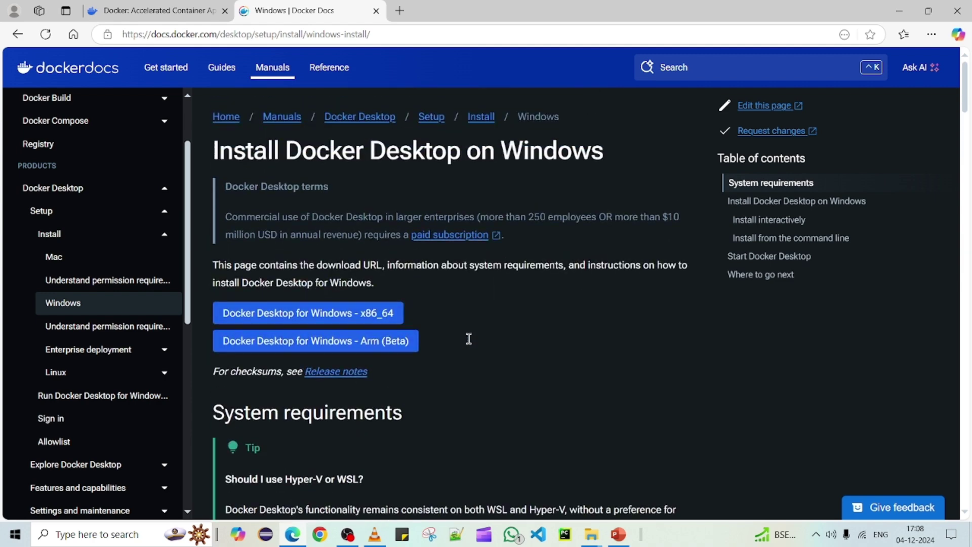
click(78, 238)
click(78, 238)
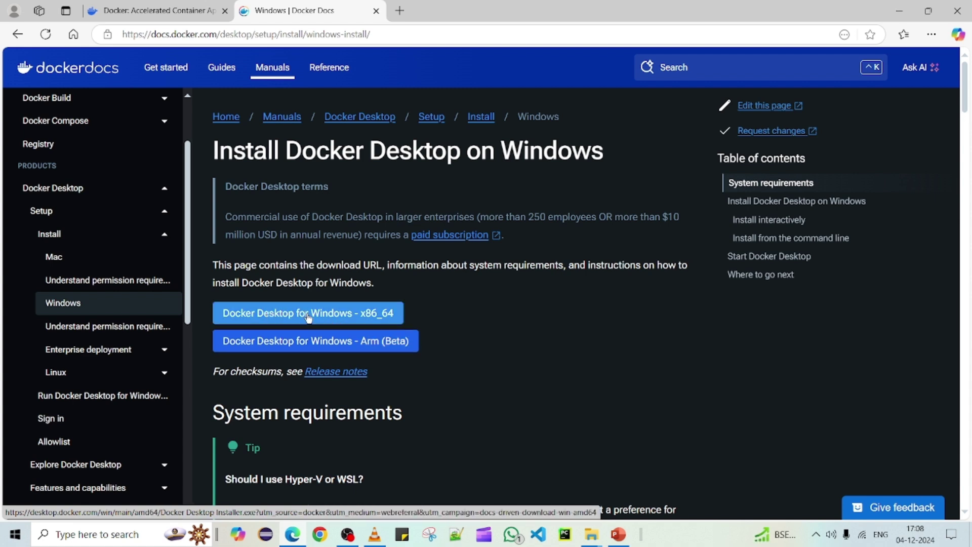
click(359, 318)
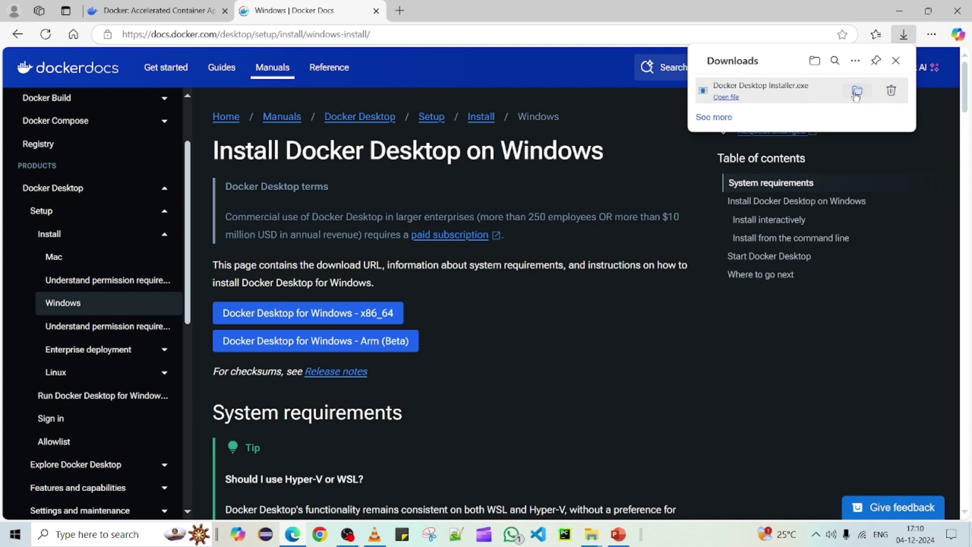
click(854, 96)
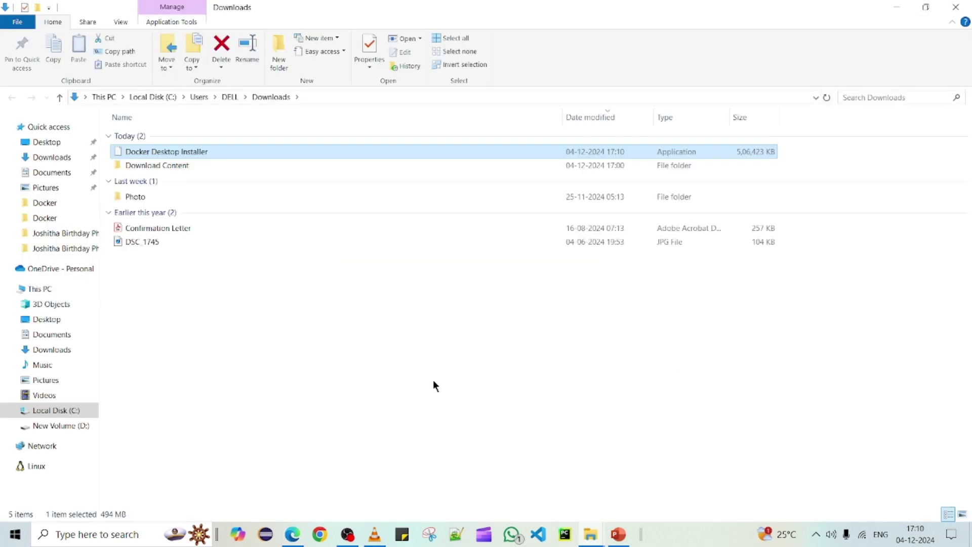
Step: Refresh the Downloads folder and check the file size of Docker Desktop Installer
right_click(434, 386)
click(499, 172)
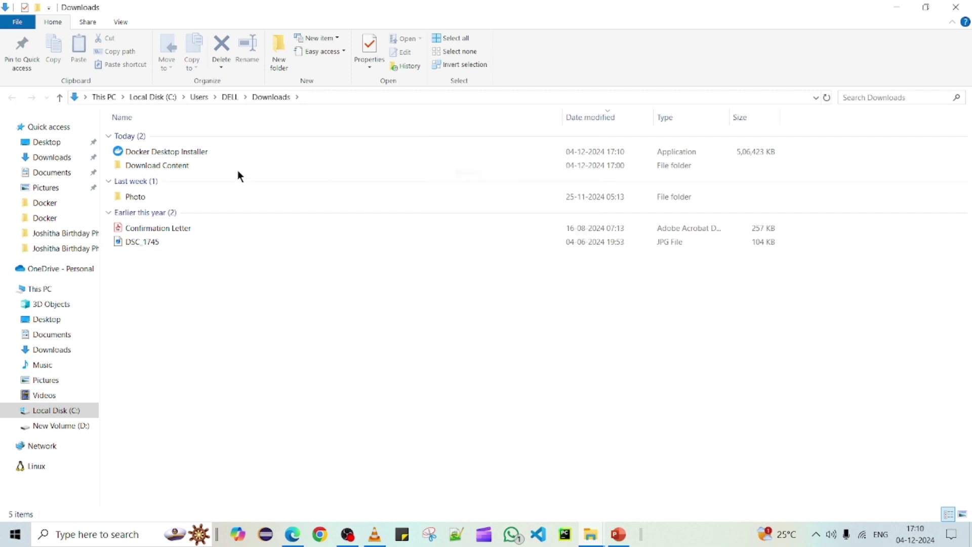
click(180, 155)
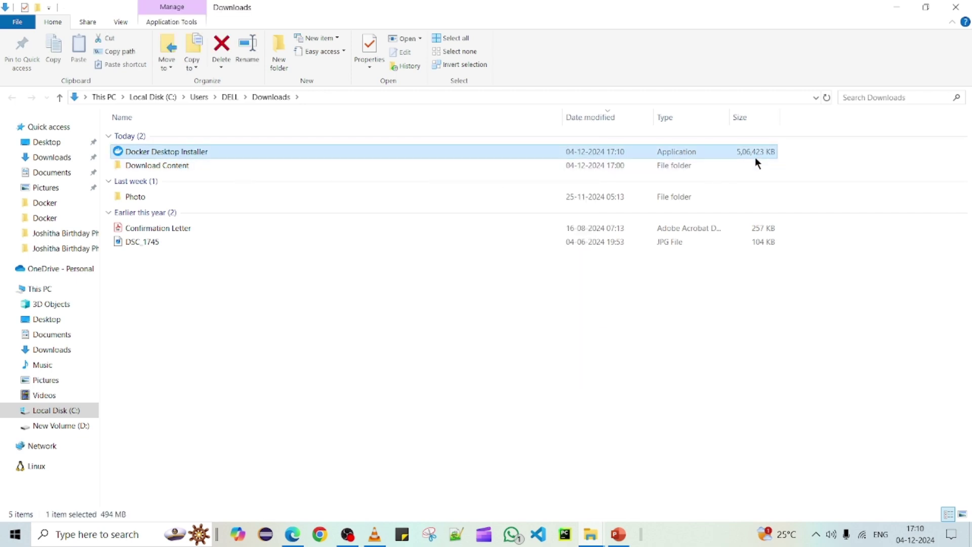
right_click(413, 299)
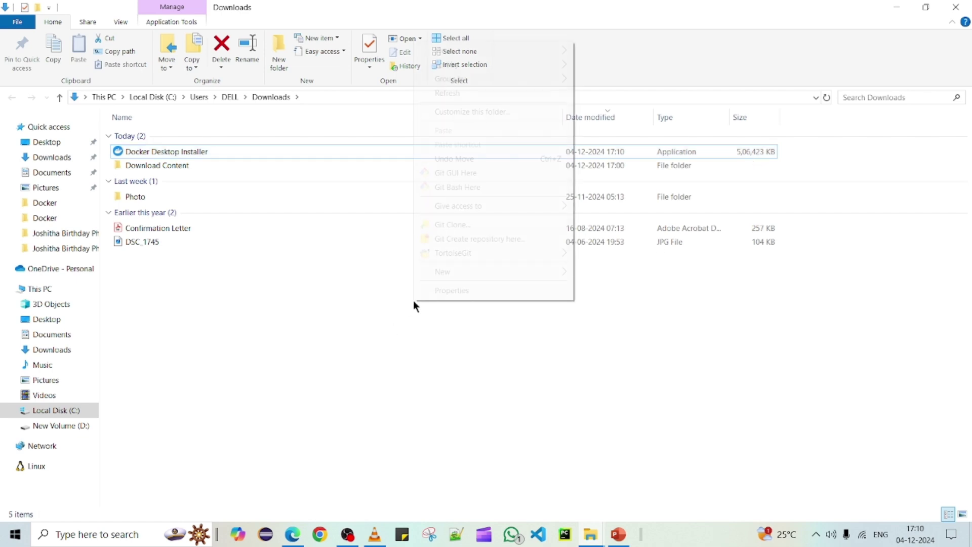
click(457, 92)
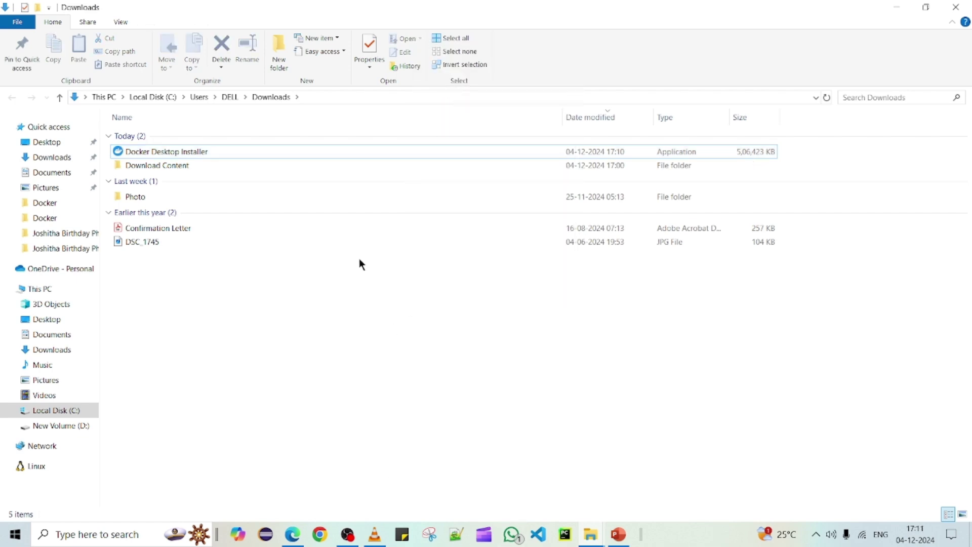
Step: Run Docker Desktop Installer with Add shortcut to desktop enabled, and close the installer once the installation finishes
click(197, 152)
double_click(195, 150)
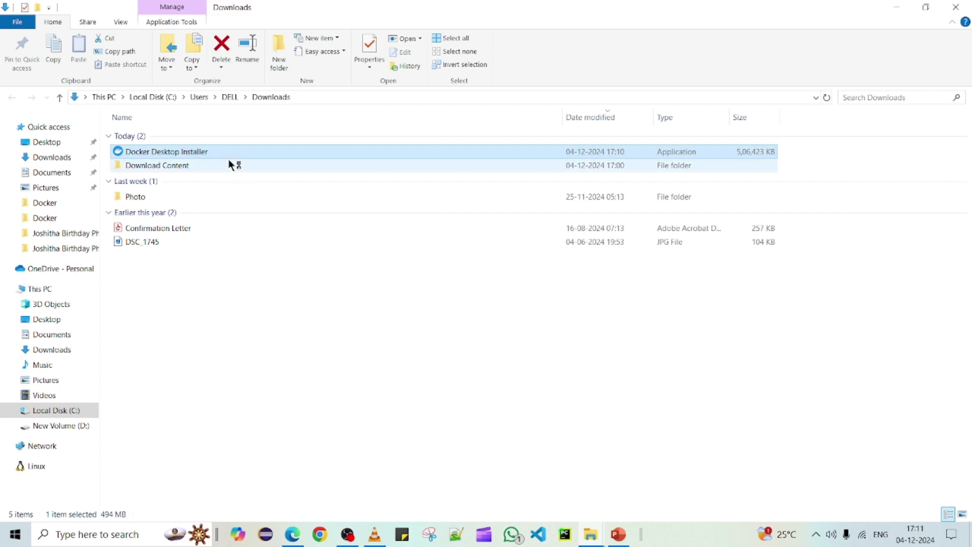
right_click(276, 346)
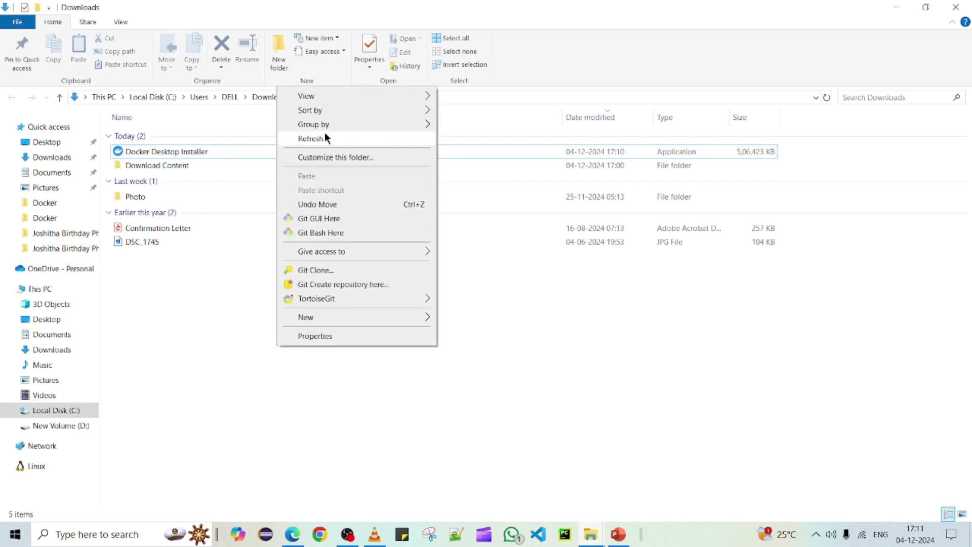
click(325, 136)
click(244, 153)
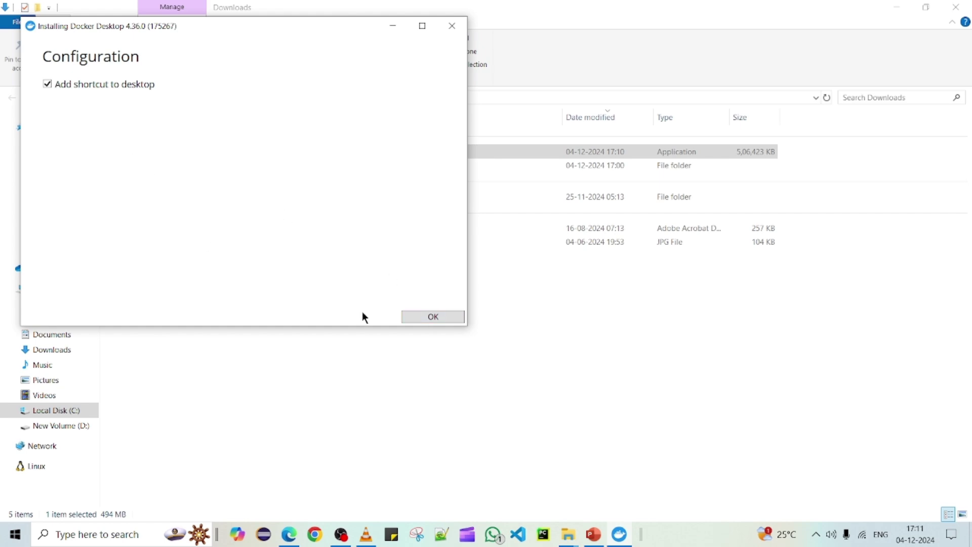
click(439, 315)
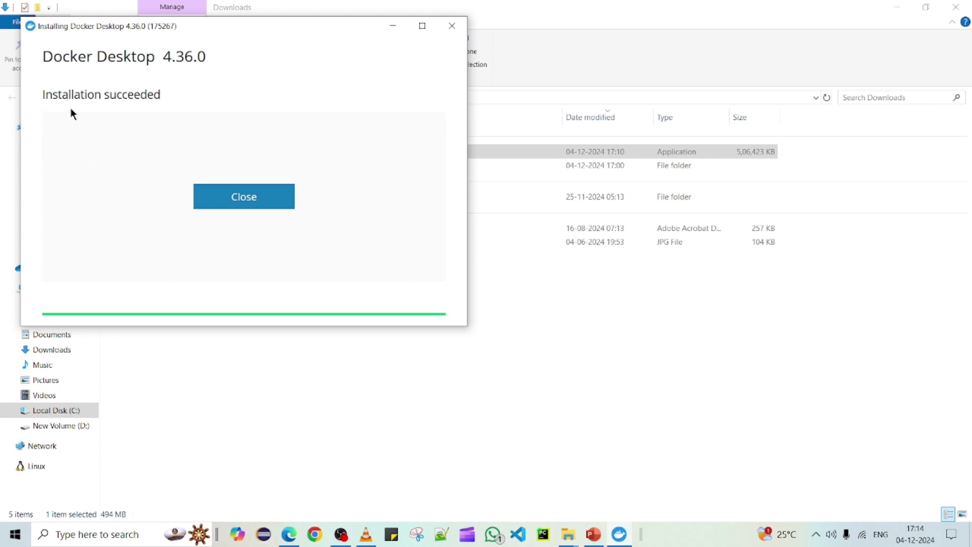
click(244, 203)
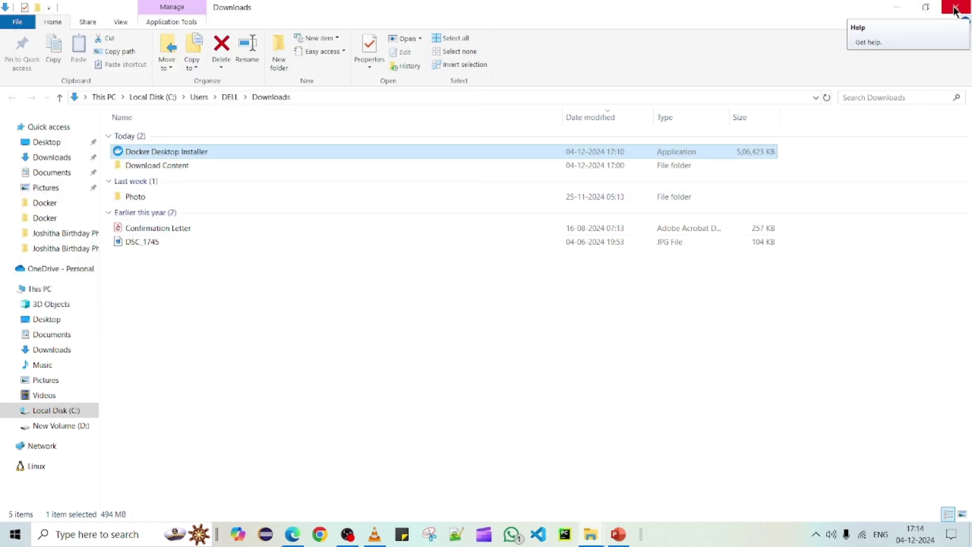
Step: Get the open windows out of the way to show the desktop, and refresh it
click(900, 9)
click(901, 11)
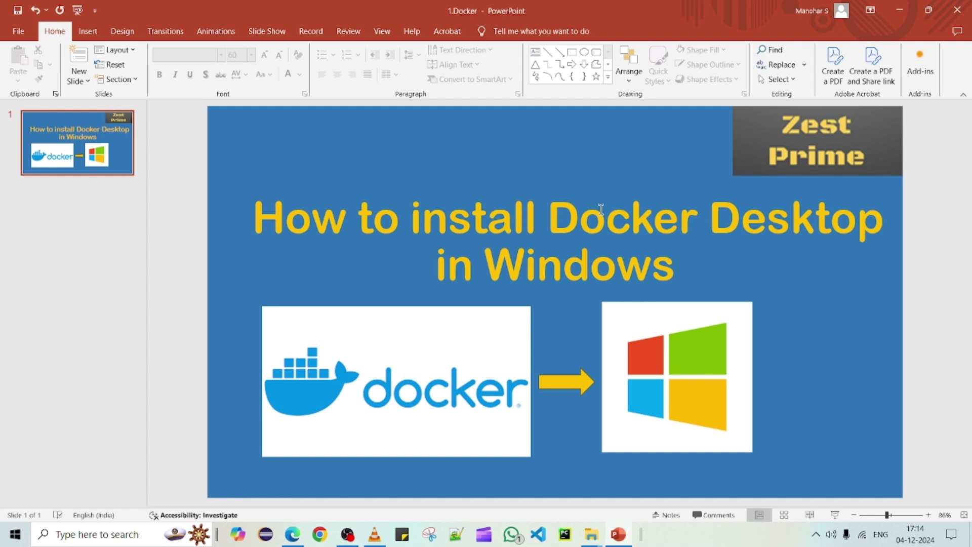
click(899, 9)
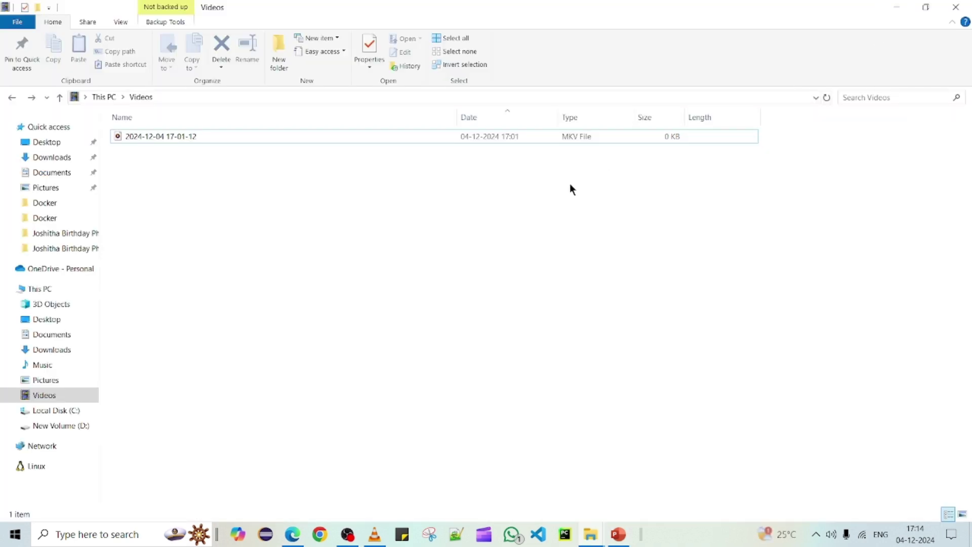
click(968, 8)
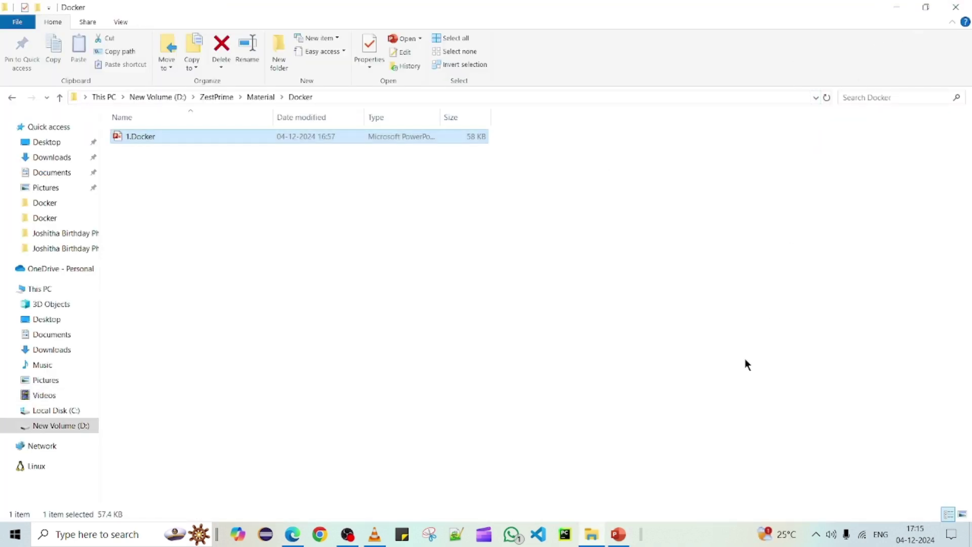
key(super+d)
right_click(260, 127)
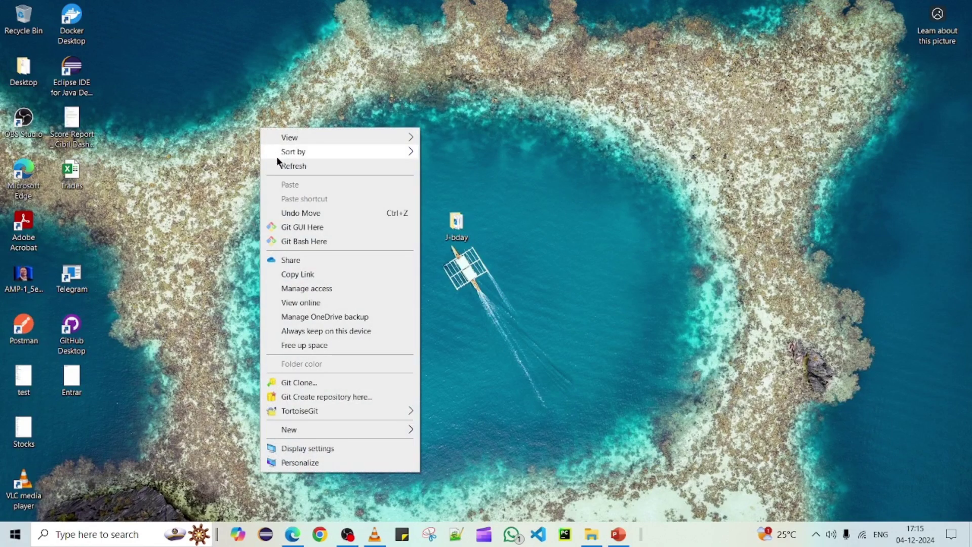
click(280, 163)
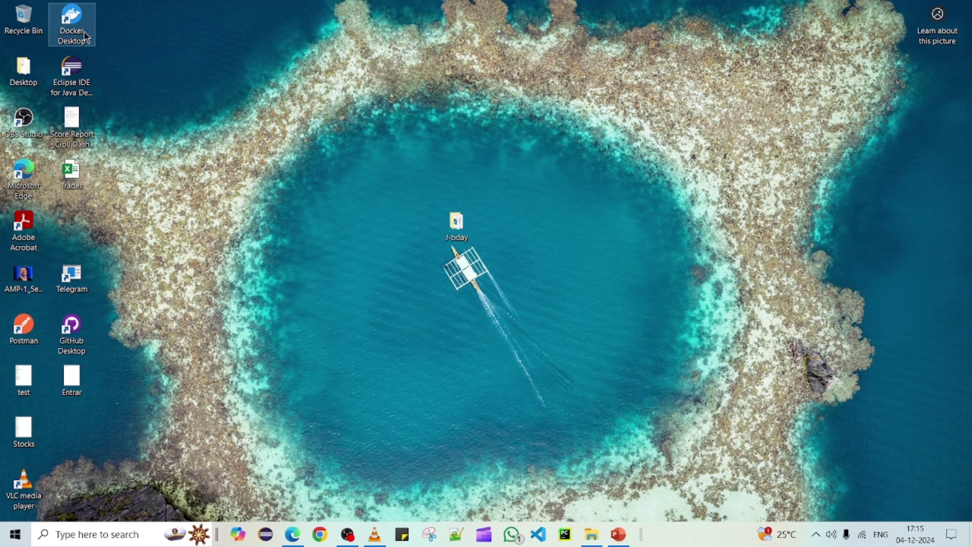
Step: Check the hidden system tray icons and launch Docker Desktop from its desktop shortcut
click(815, 534)
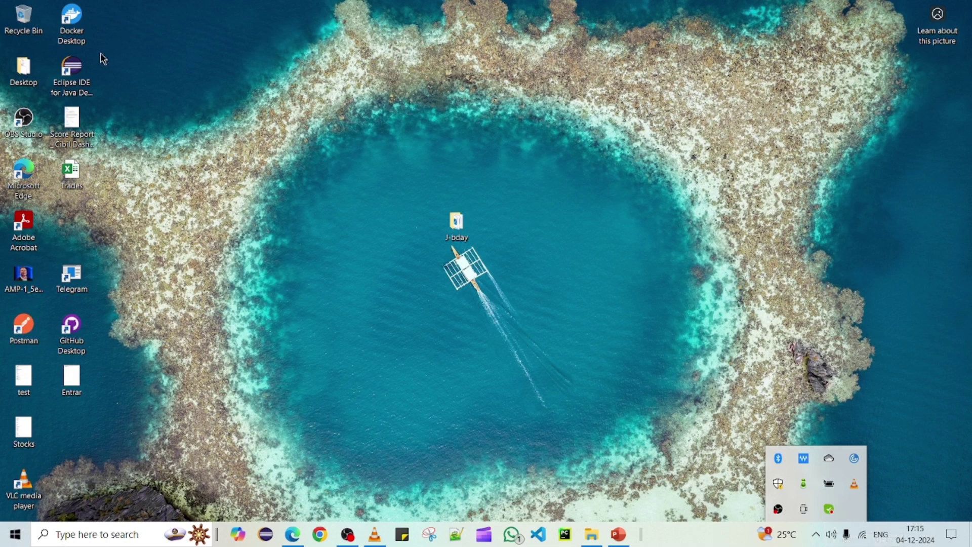
click(72, 22)
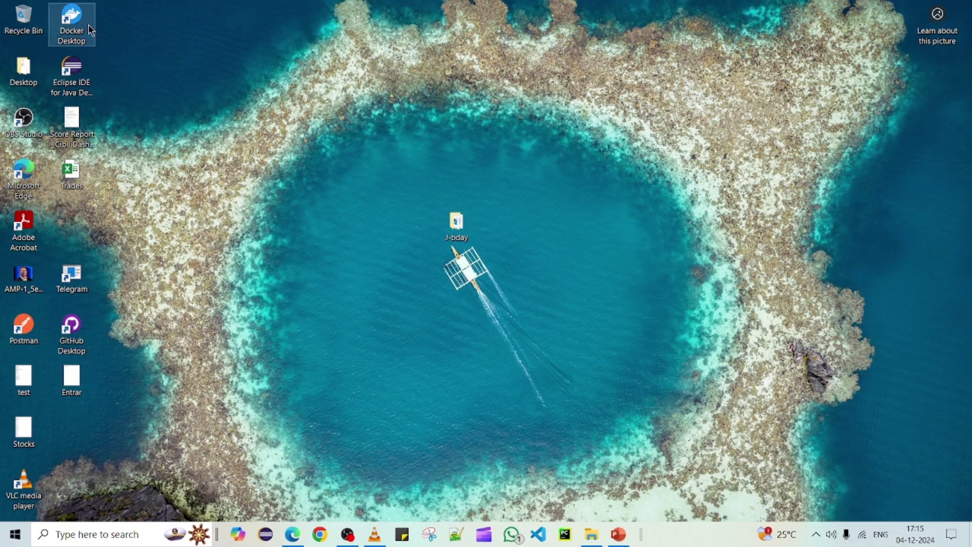
right_click(331, 132)
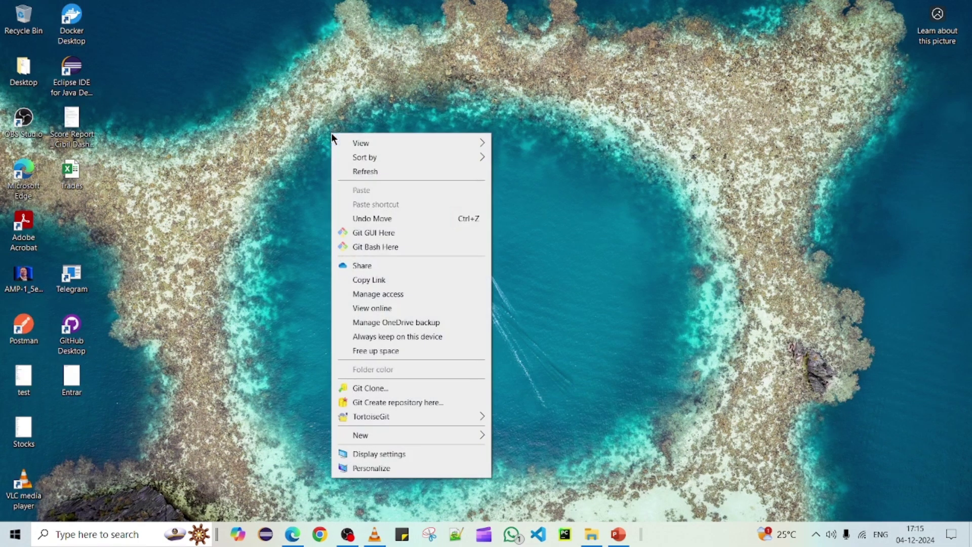
click(354, 175)
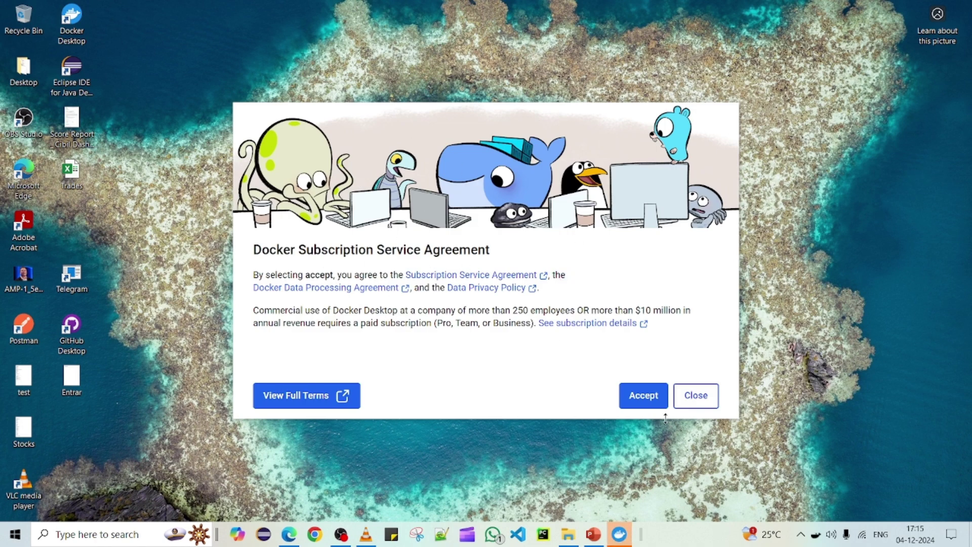
Step: Accept the Docker Subscription Service Agreement and skip the Welcome Survey
click(642, 396)
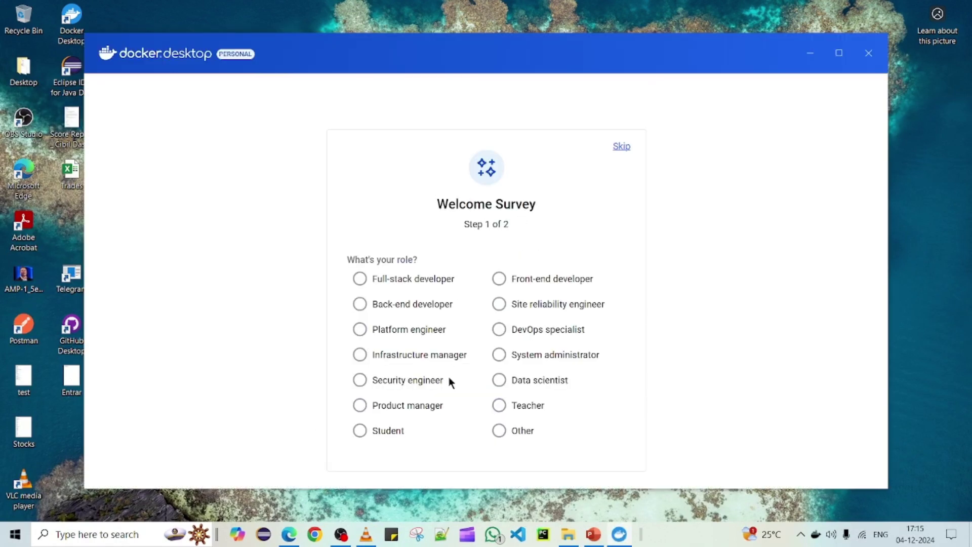
click(623, 148)
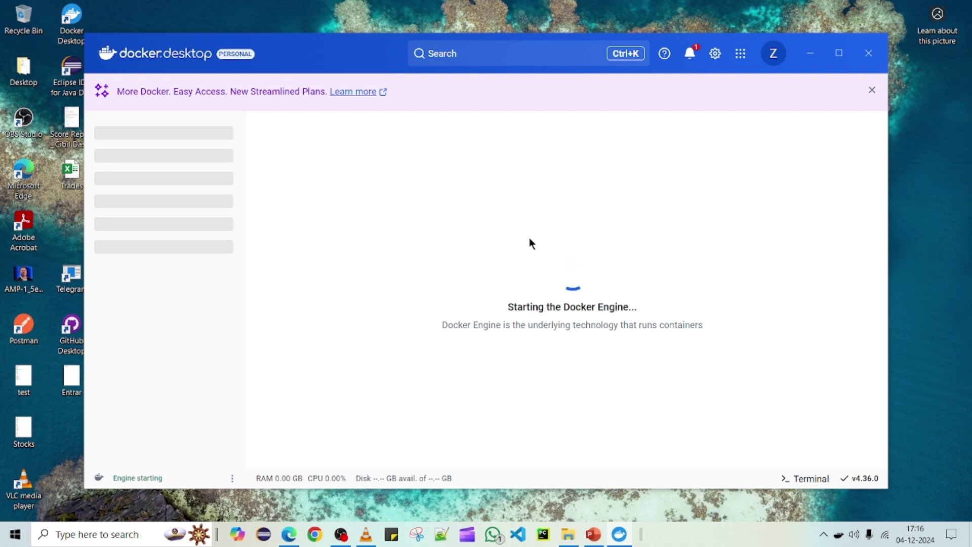
Step: View and close the Docker Desktop notifications, and sign out of the Docker account
click(690, 53)
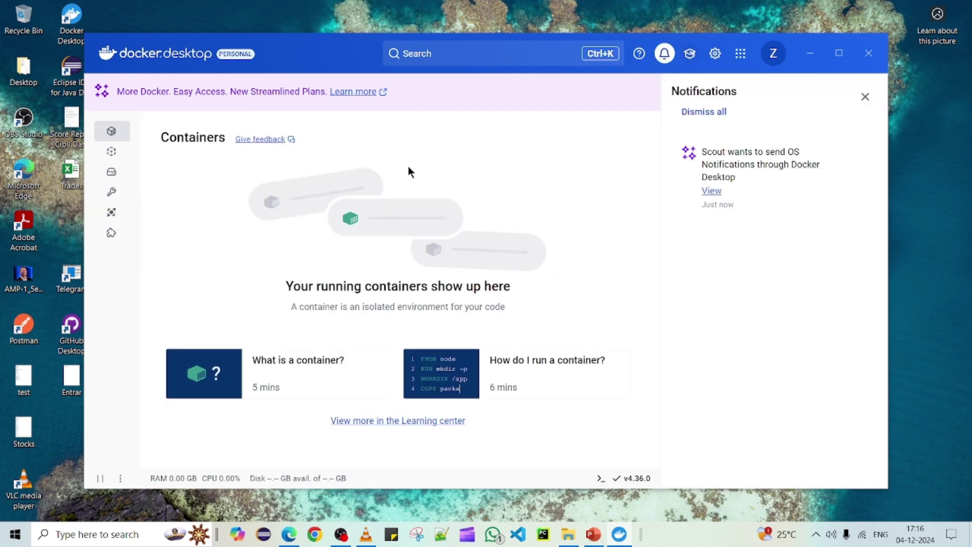
click(864, 97)
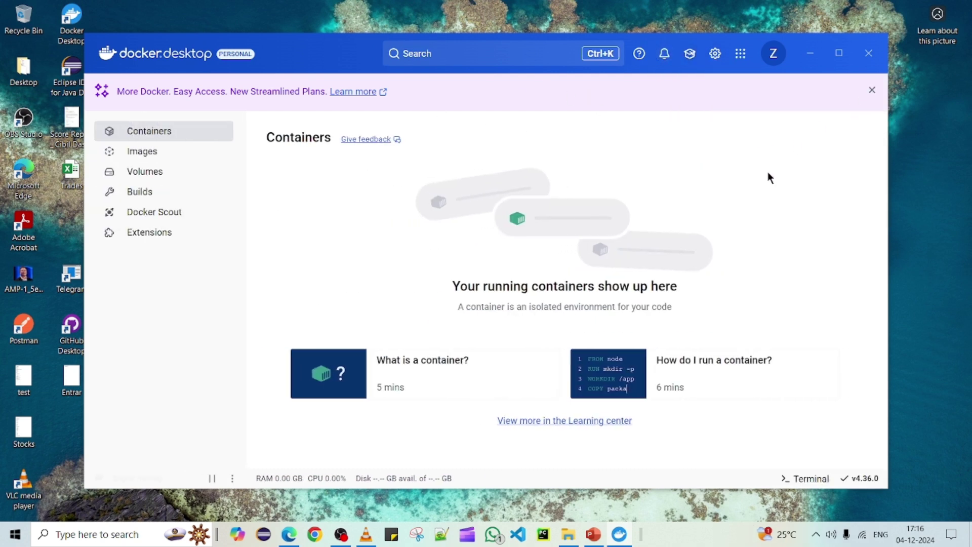
click(777, 60)
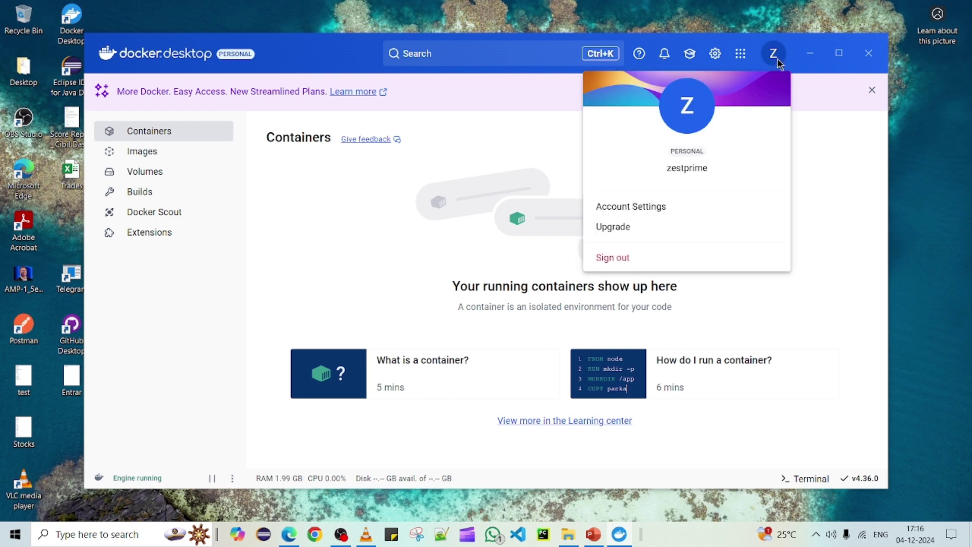
click(613, 262)
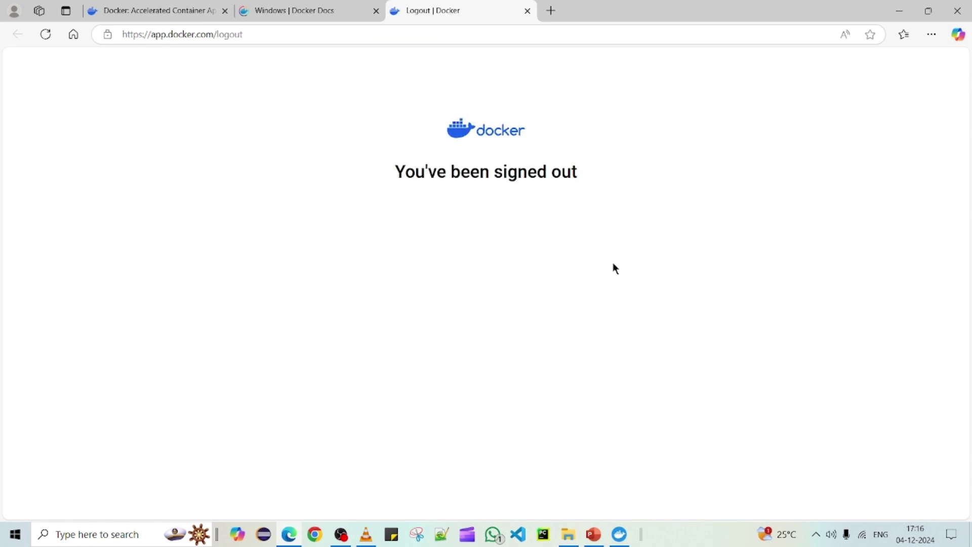
click(899, 11)
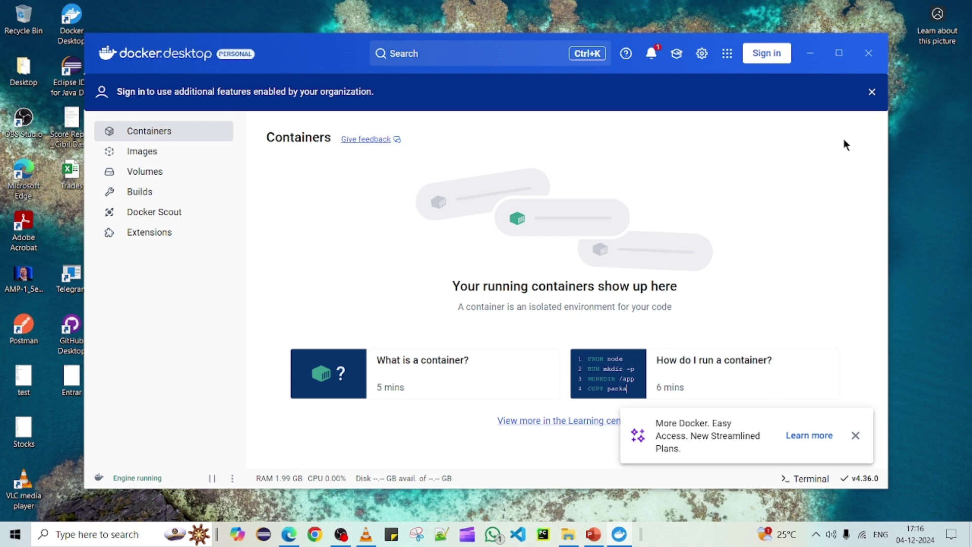
Step: Close the Docker Desktop window and reopen it from the Docker icon among the hidden system tray icons
click(868, 54)
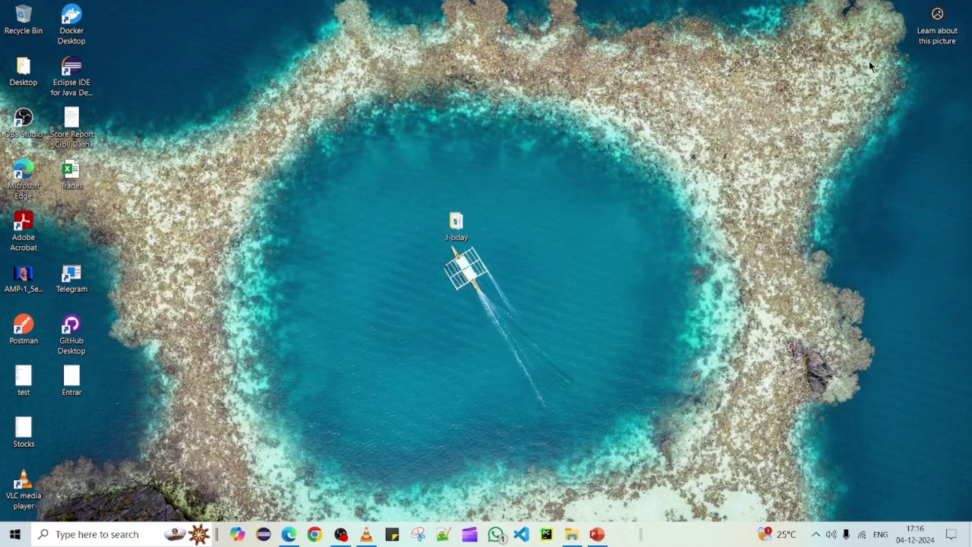
right_click(237, 78)
click(250, 114)
click(79, 47)
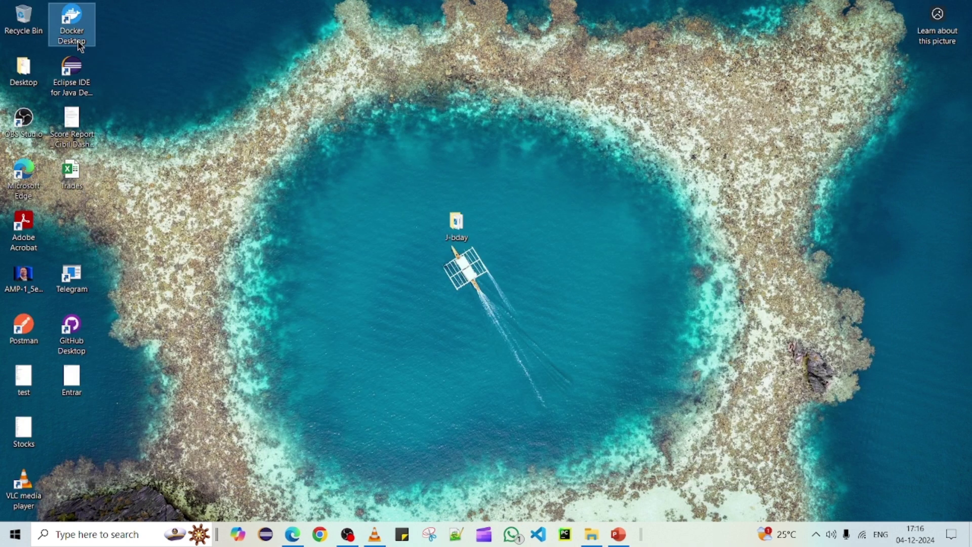
right_click(294, 117)
click(303, 152)
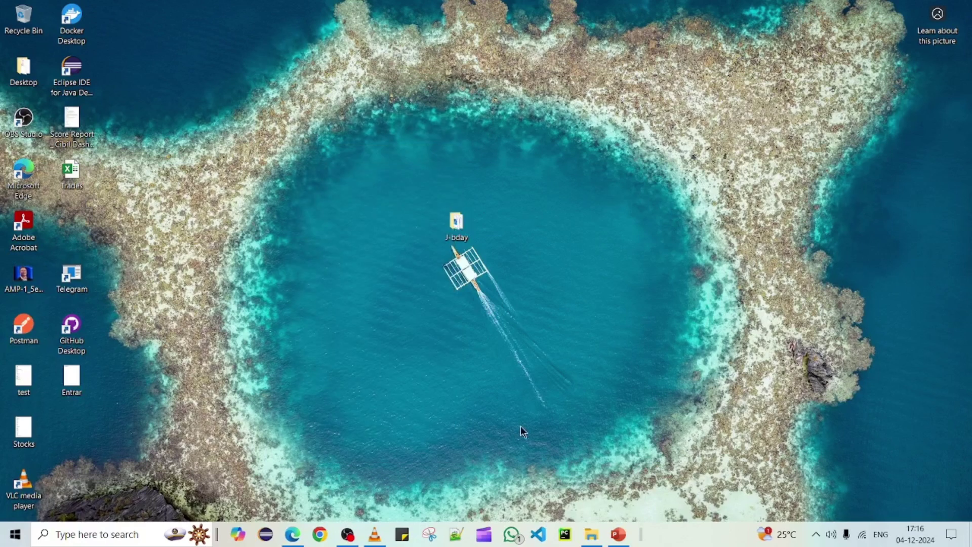
click(814, 538)
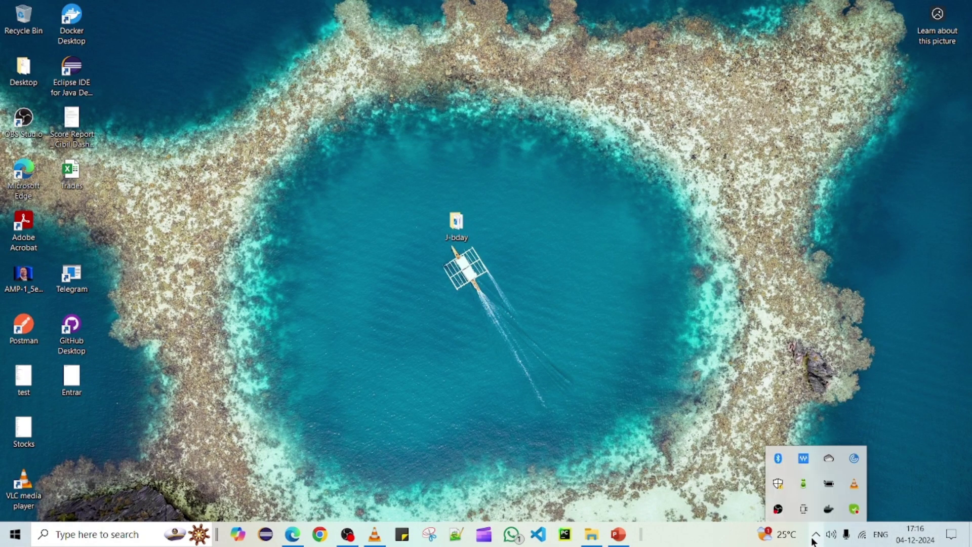
click(831, 511)
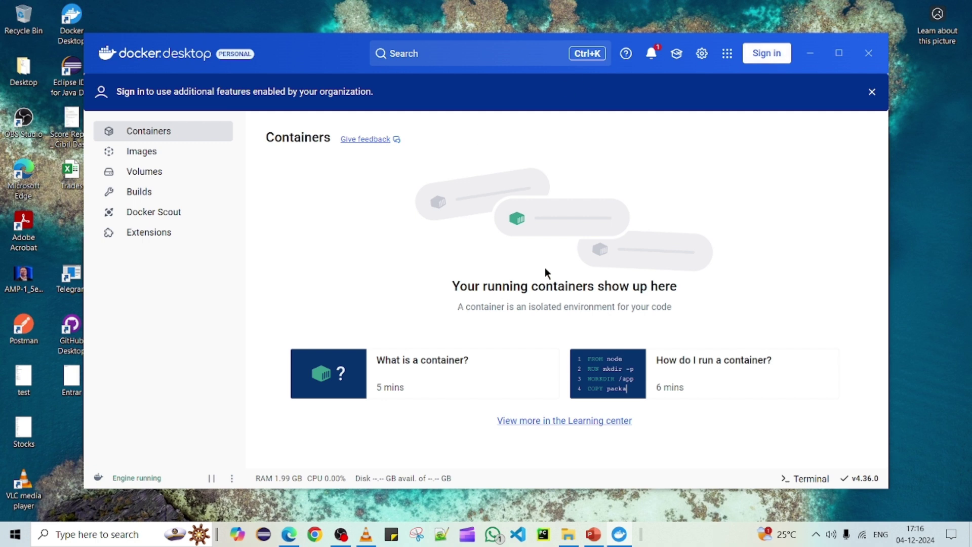
Step: Sign in to Docker Desktop through the browser with the account e-mail and password, and allow the site to open Docker Desktop
click(766, 53)
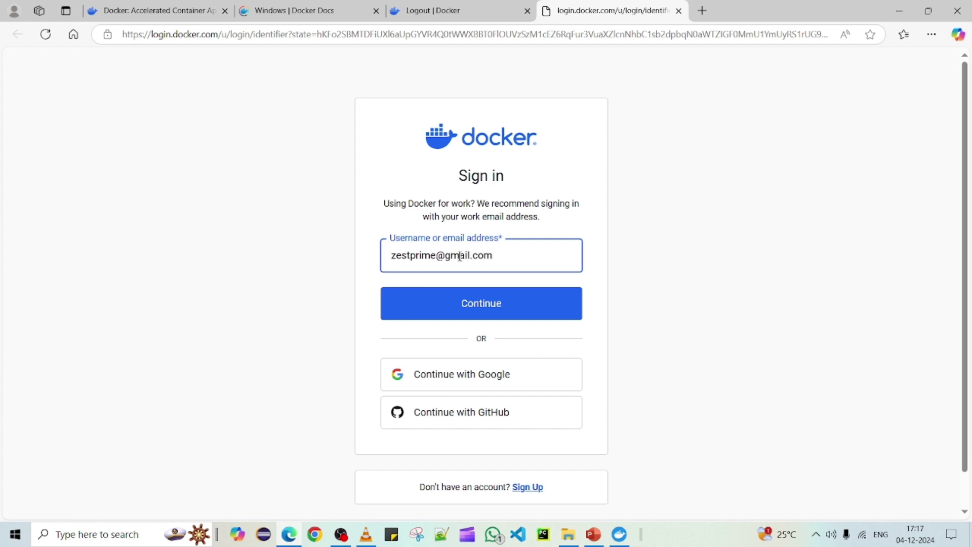
click(476, 309)
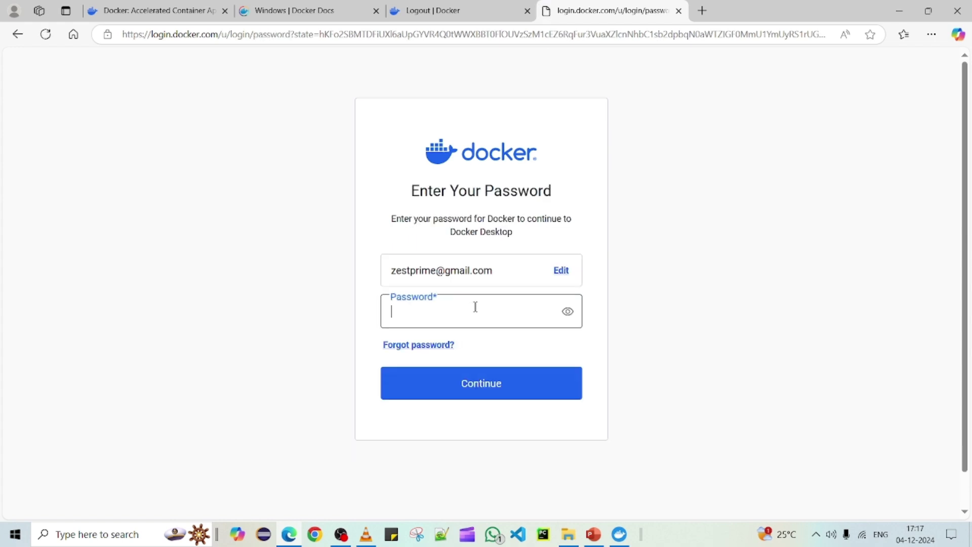
text(••••••••)
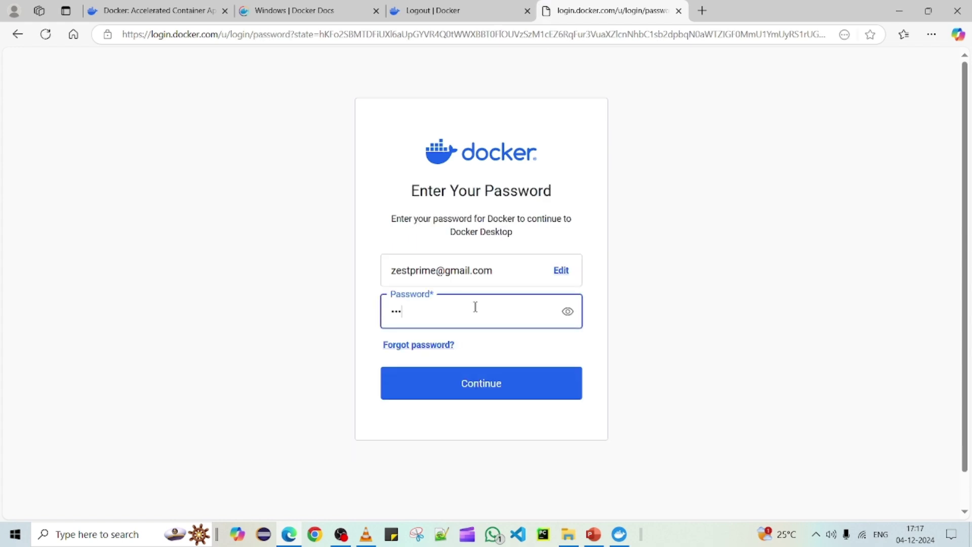
text(•)
key(Return)
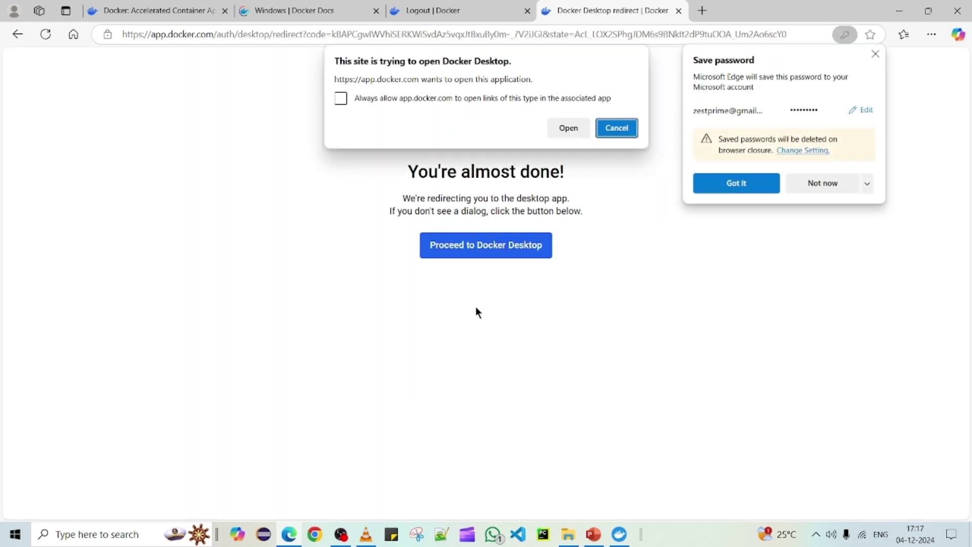
click(566, 131)
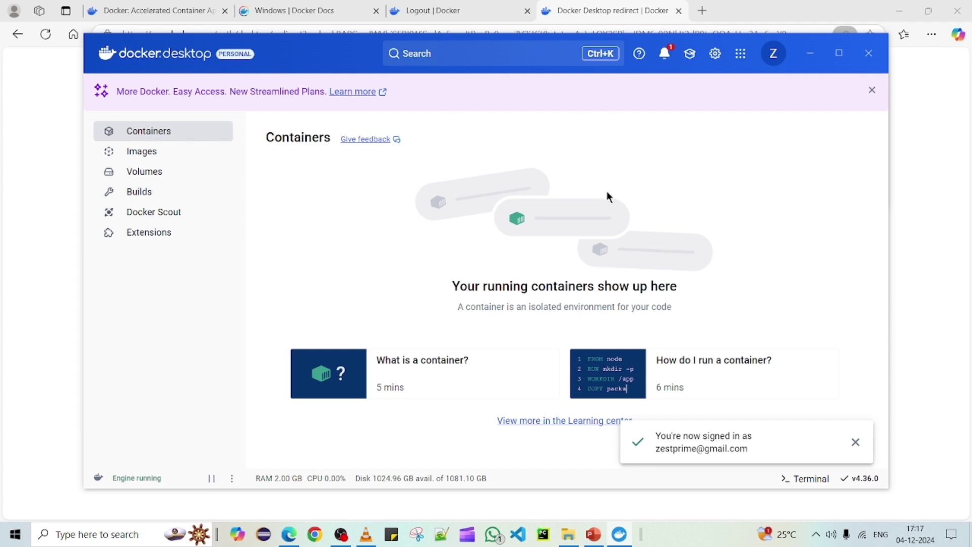
click(772, 53)
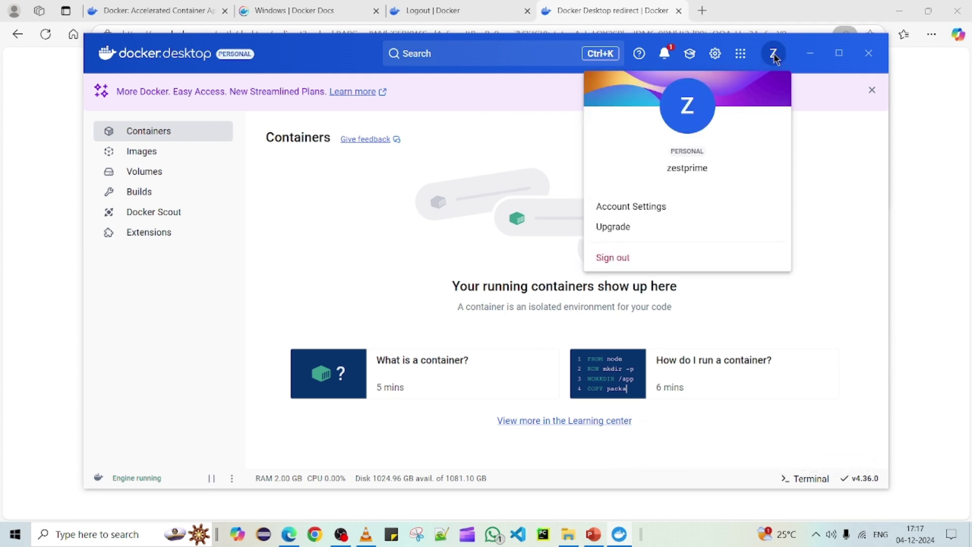
double_click(689, 167)
click(487, 138)
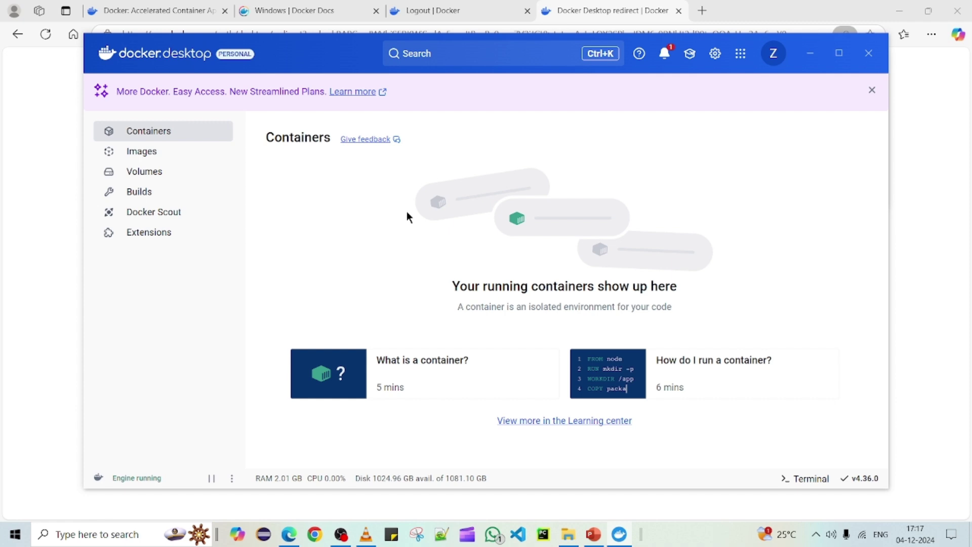
click(594, 9)
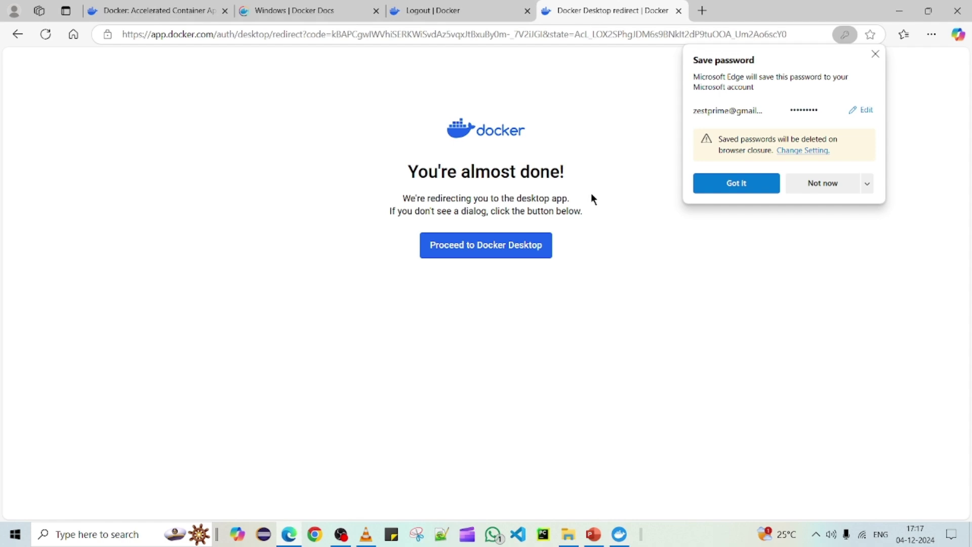
click(831, 184)
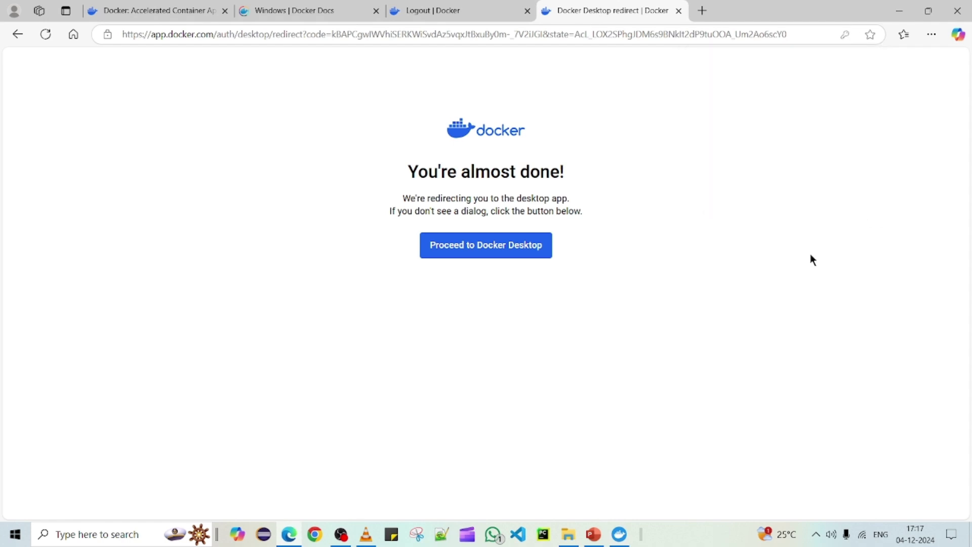
Step: Open Command Prompt, run the docker command to test the installation, and look through its list of commands and global options
key(super+r)
text(cmd)
key(Return)
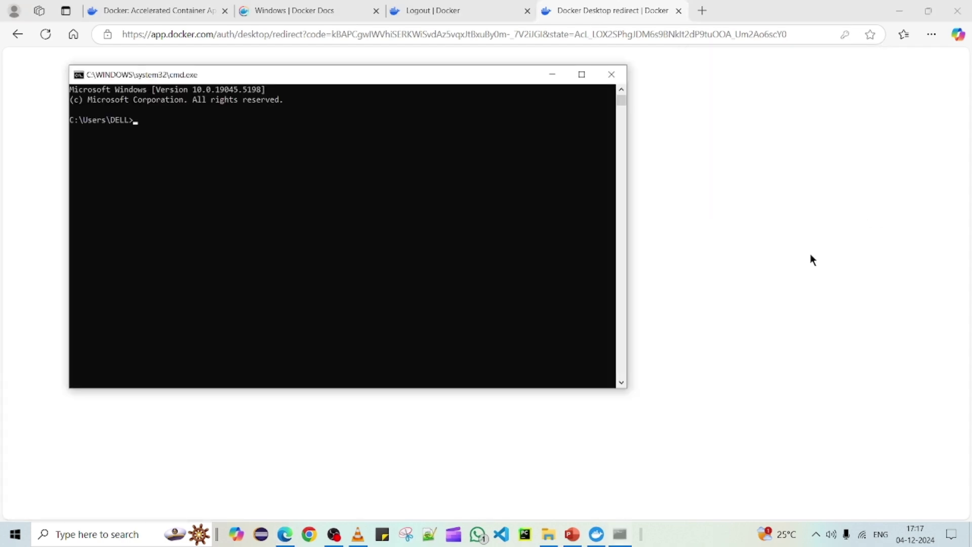
drag(278, 74, 478, 192)
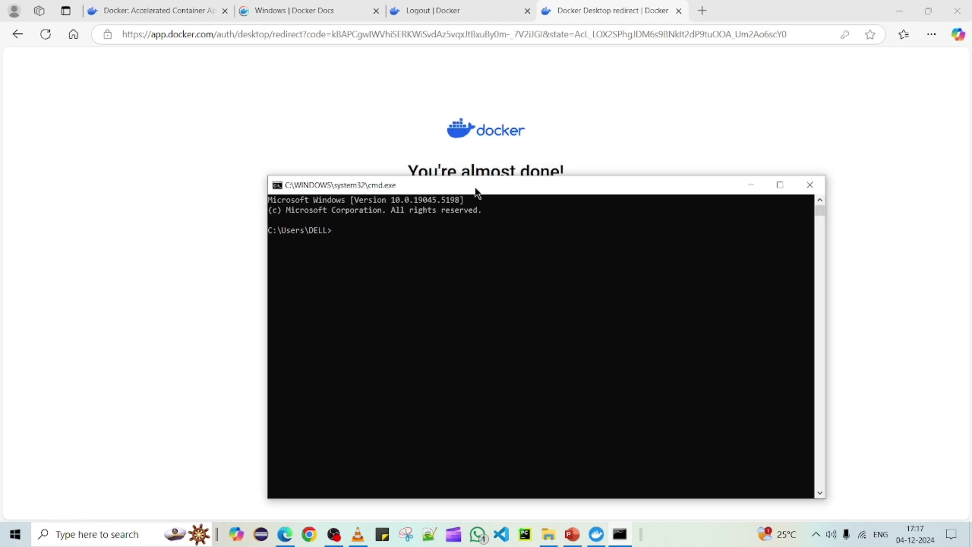
text(docker)
key(Return)
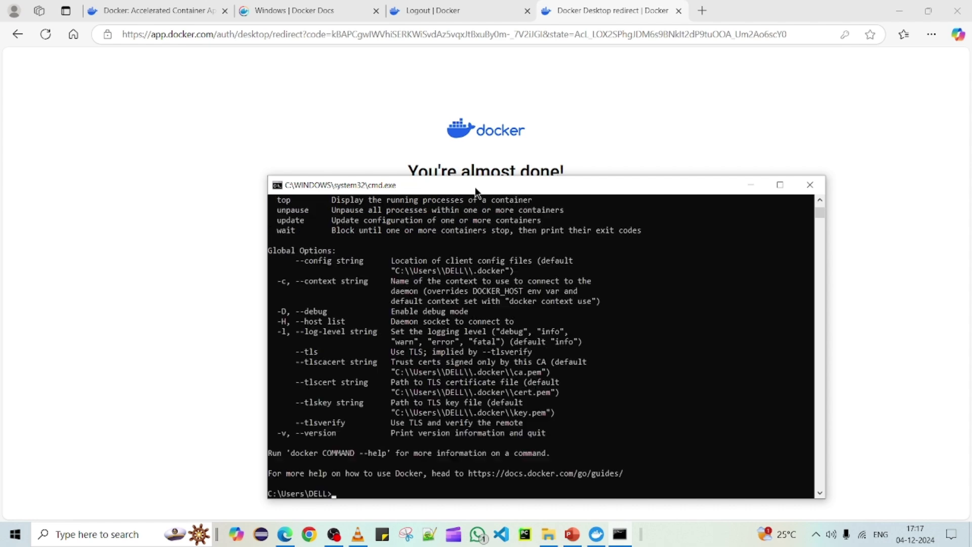
scroll(447, 284, up, 9)
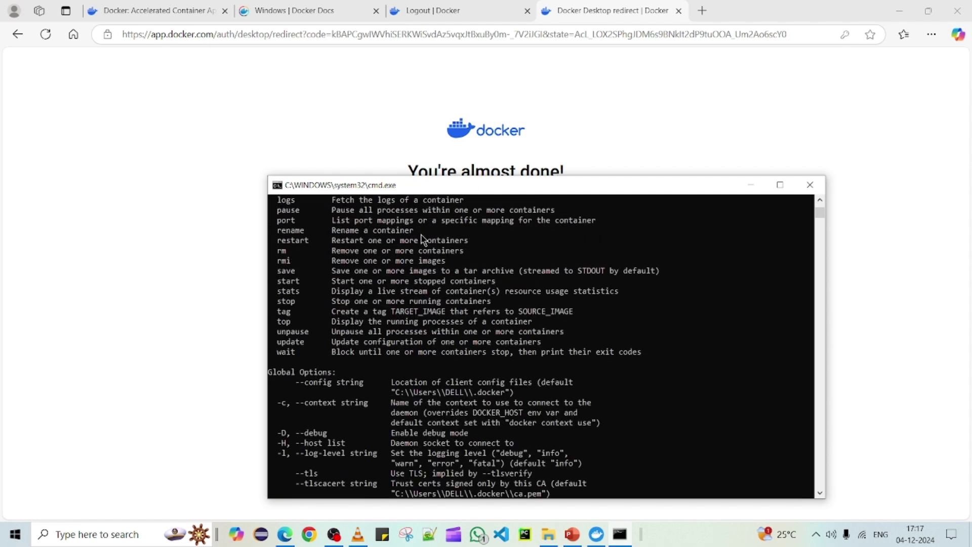
scroll(428, 297, down, 18)
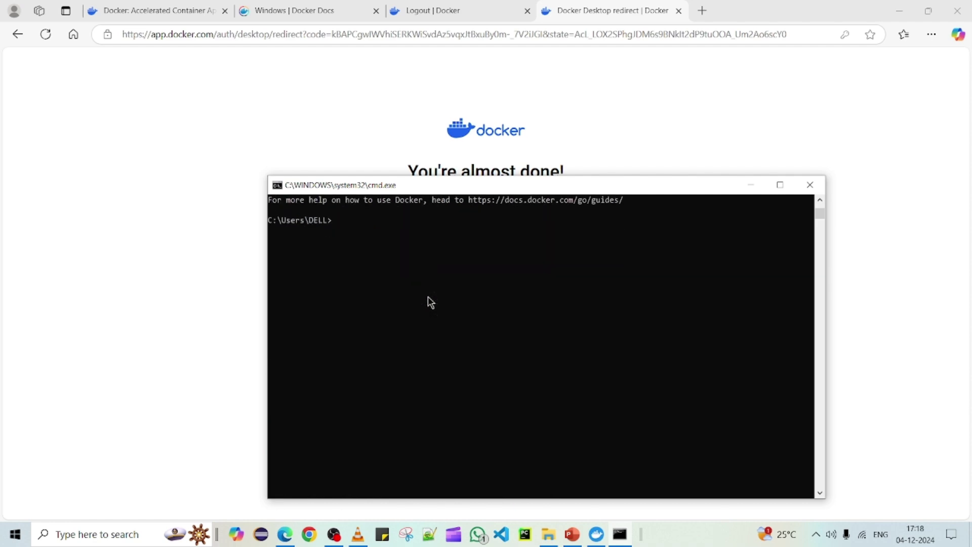
Step: Run docker version in Command Prompt, enlarge the window upward, and check the client version in the output
scroll(430, 302, up, 1)
text(docker version)
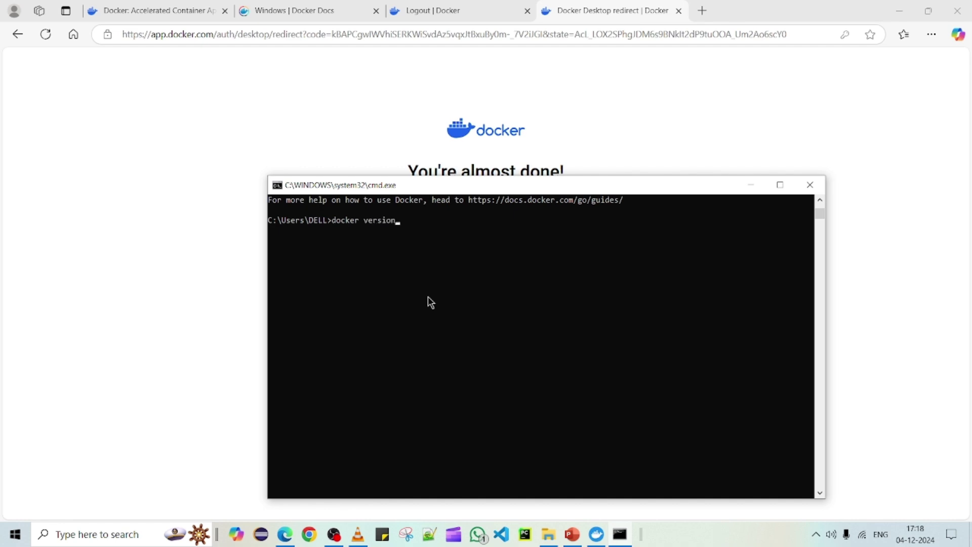
key(Return)
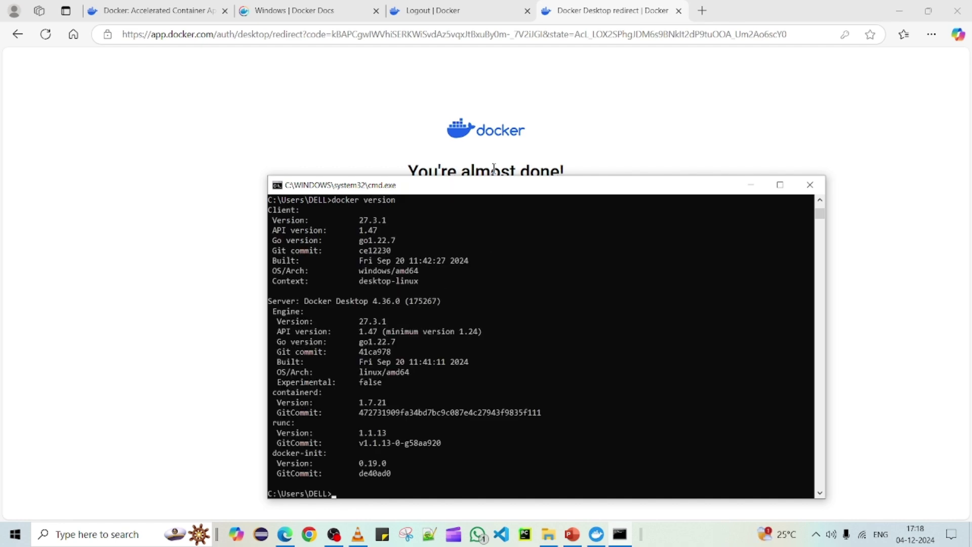
drag(492, 177, 492, 76)
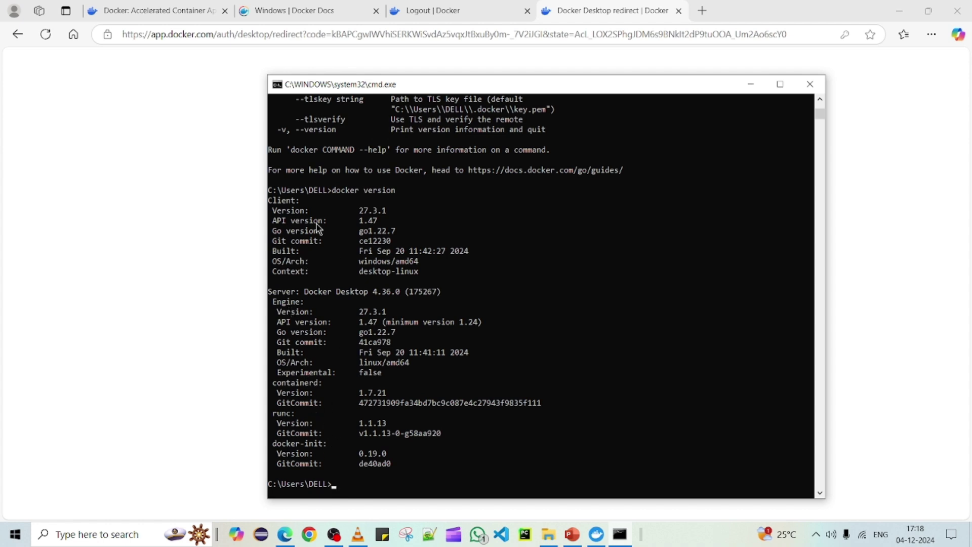
drag(272, 211, 368, 210)
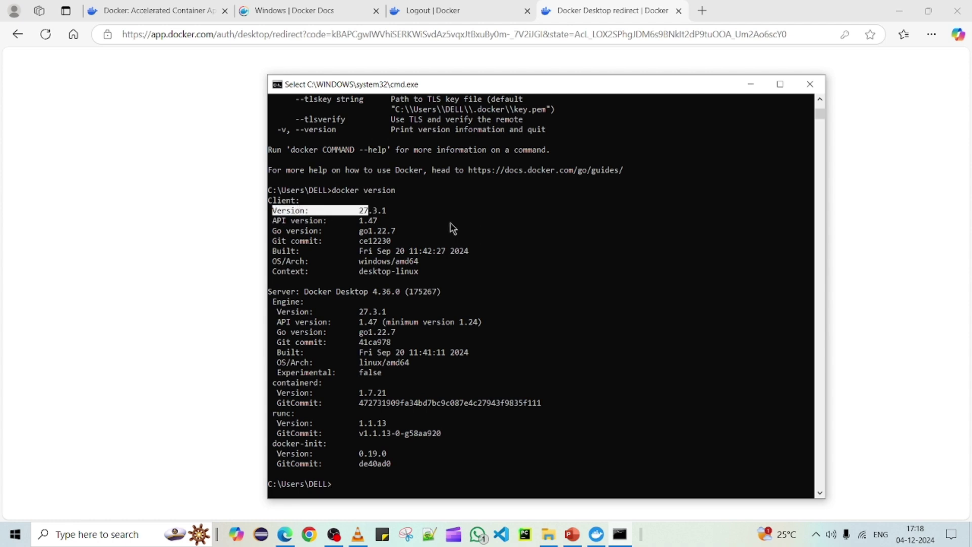
click(475, 230)
Step: Recall the previous command, change it to docker --version, and run it
key(Up)
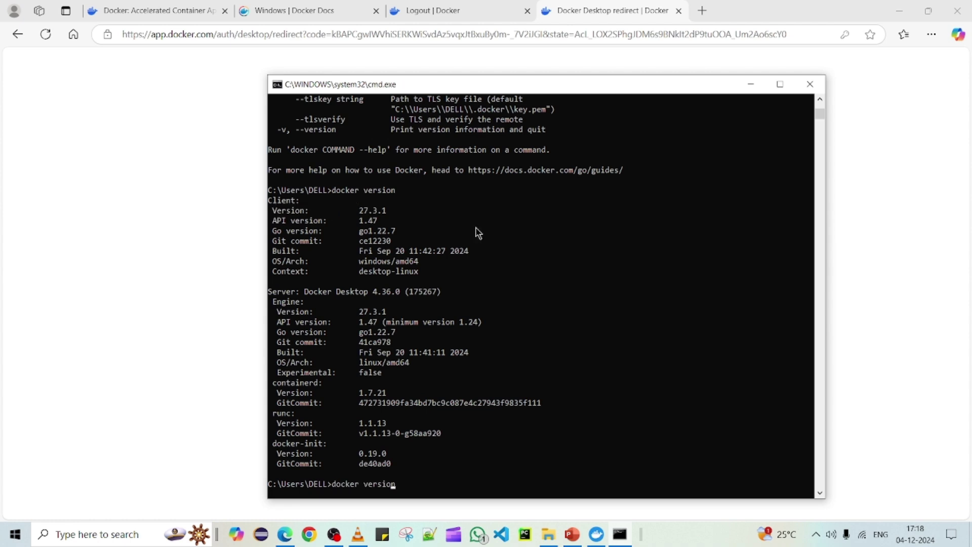
key(Left)
key(Left)
key(Left)
key(Left)
key(Left)
key(Left)
key(Left)
text(--)
key(Return)
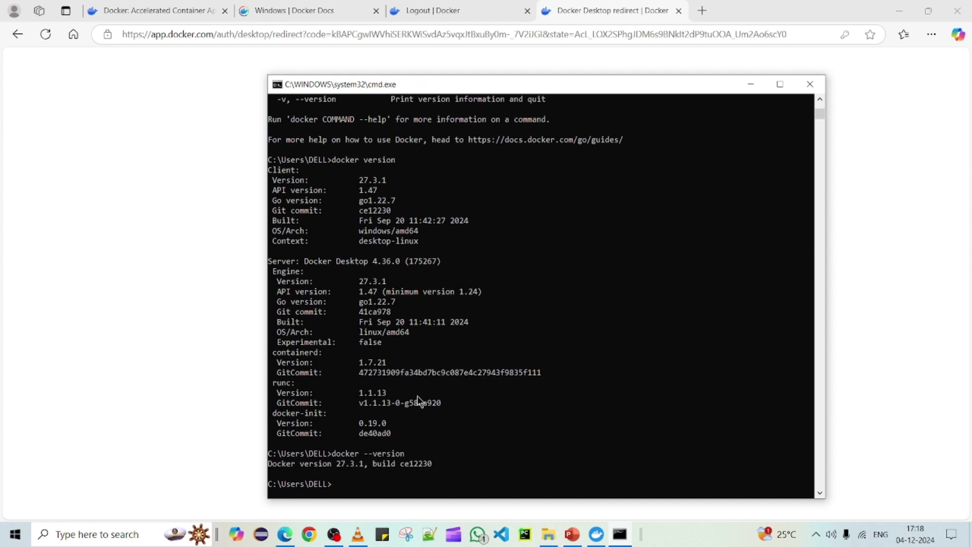
Step: Compare the short docker --version output with the client and server details from docker version
drag(336, 463, 372, 467)
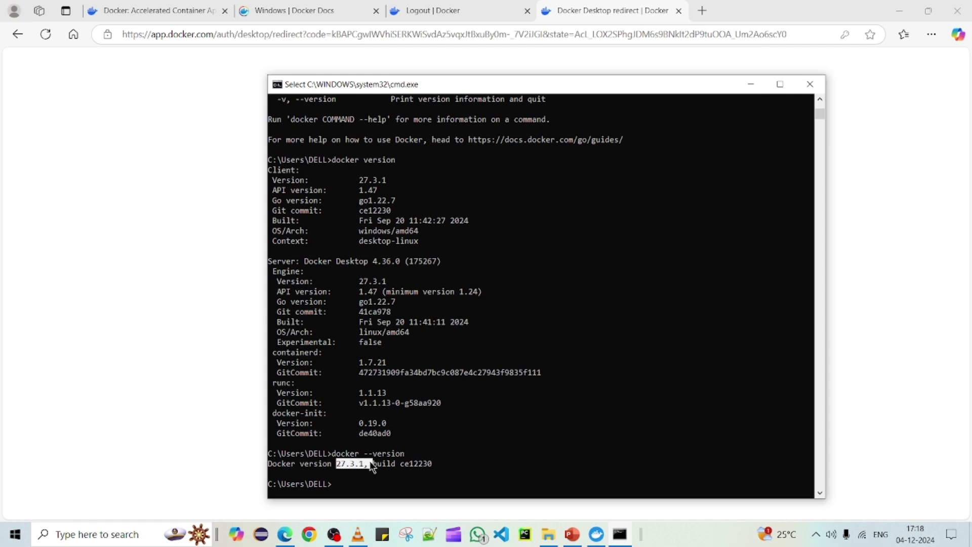
drag(272, 180, 401, 185)
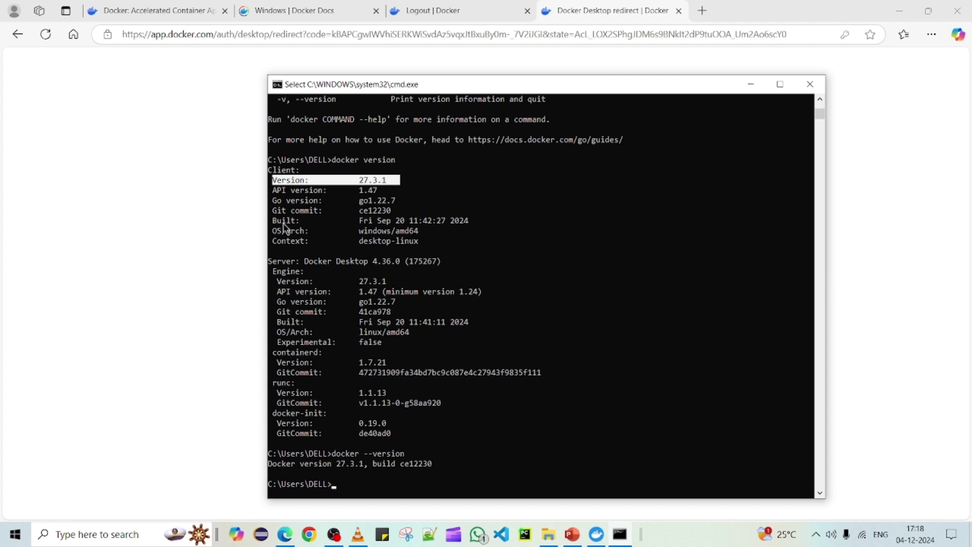
drag(276, 252, 327, 456)
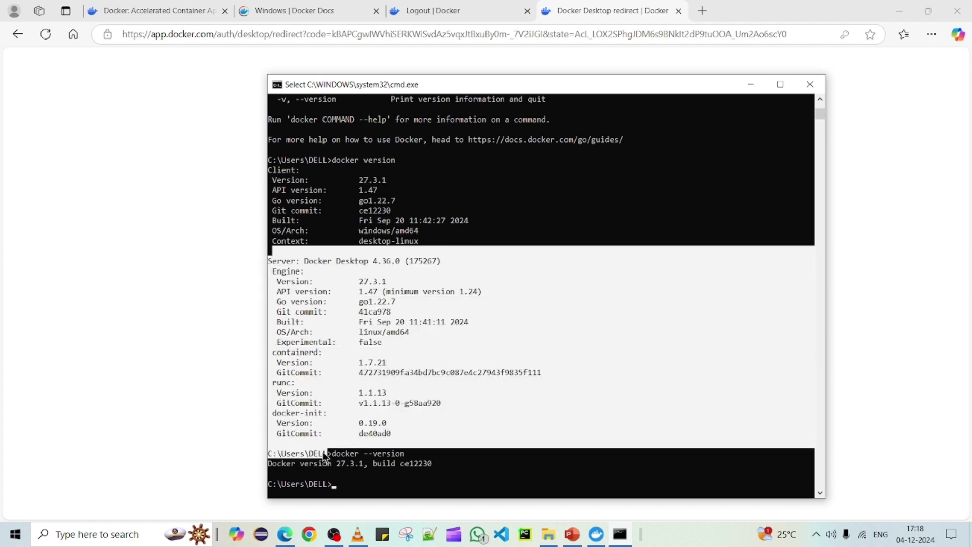
click(398, 453)
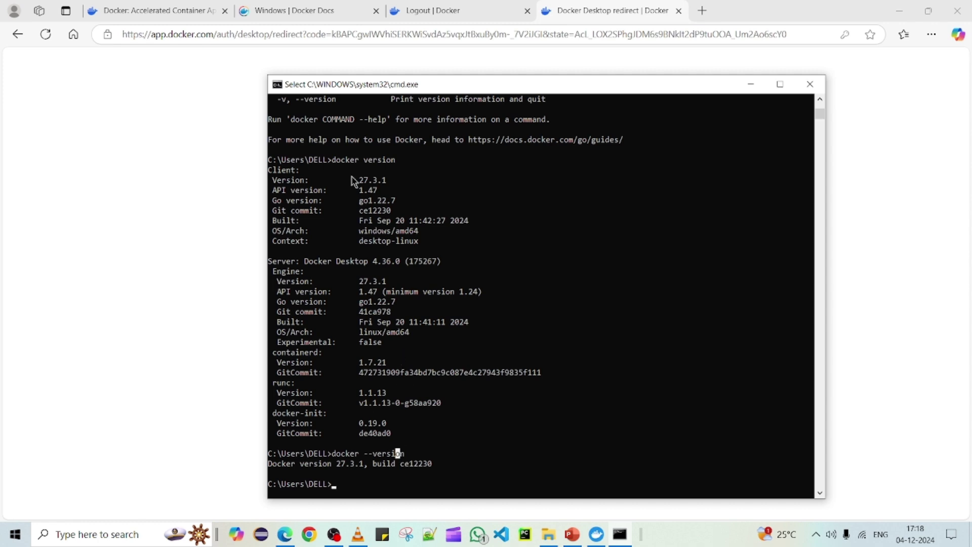
click(334, 159)
drag(333, 160, 393, 160)
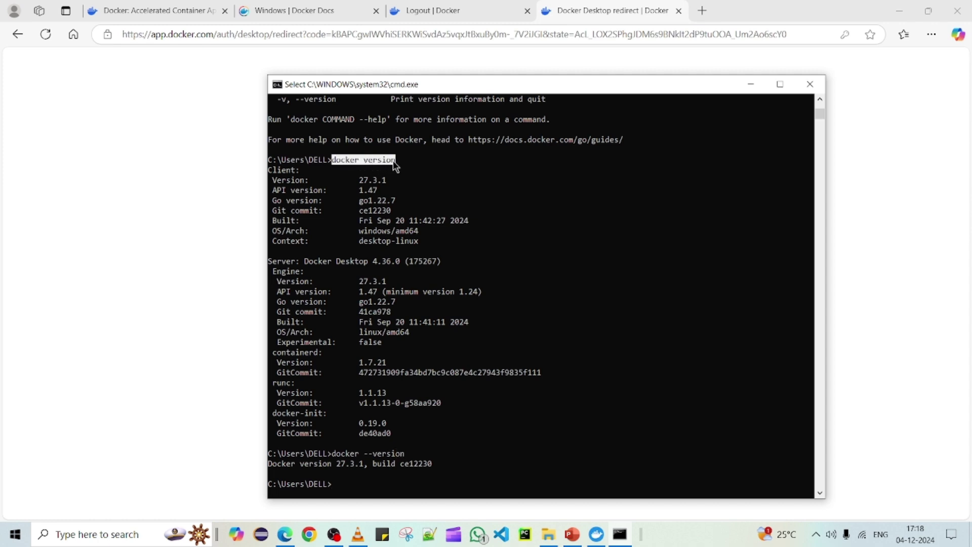
Step: Review the WSL 2 and Hyper-V backend system requirements on the Docker Docs Windows install page, then return to the Docker Desktop redirect page
click(329, 10)
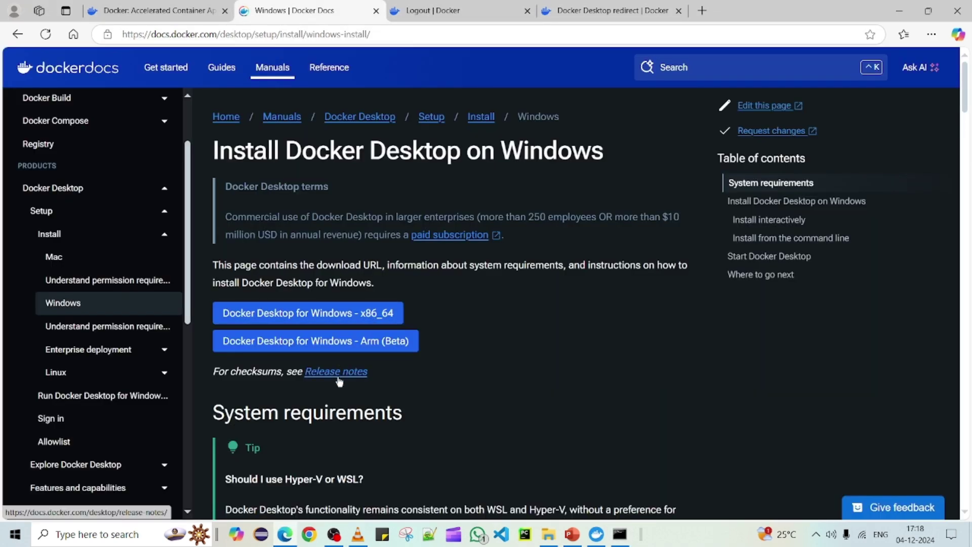
scroll(339, 381, down, 5)
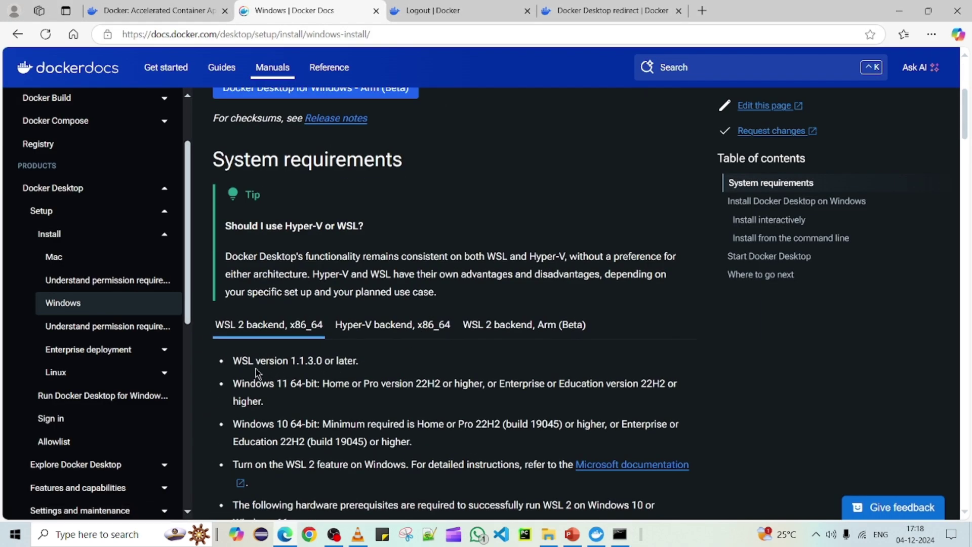
double_click(241, 362)
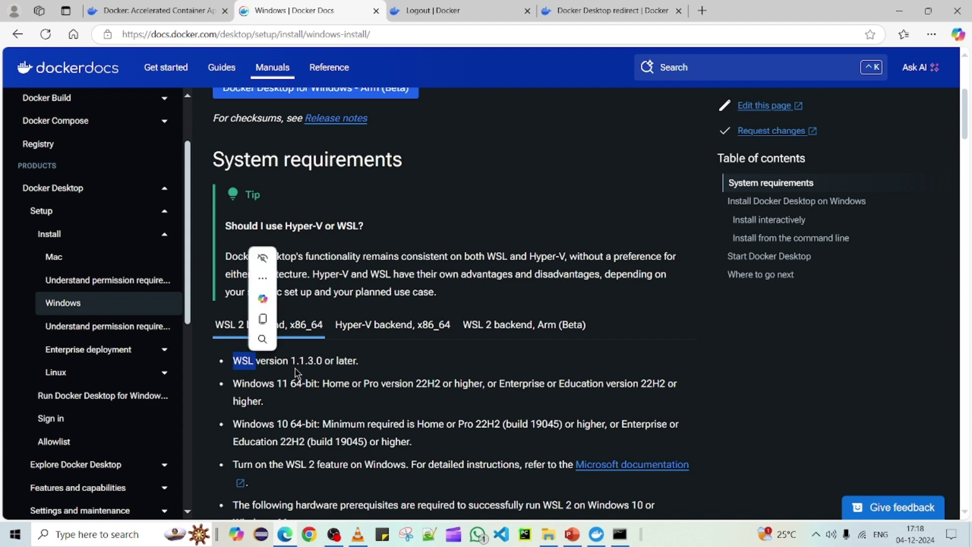
click(392, 333)
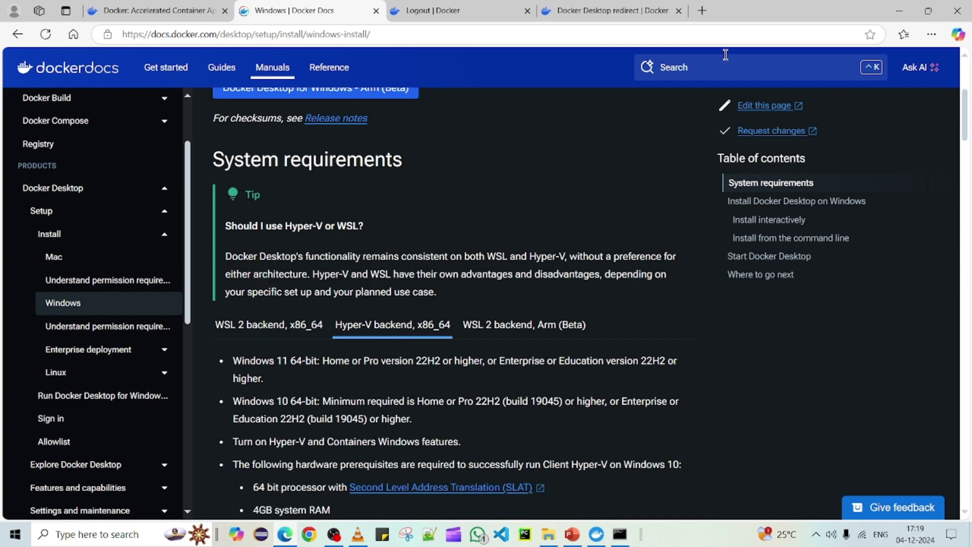
click(622, 13)
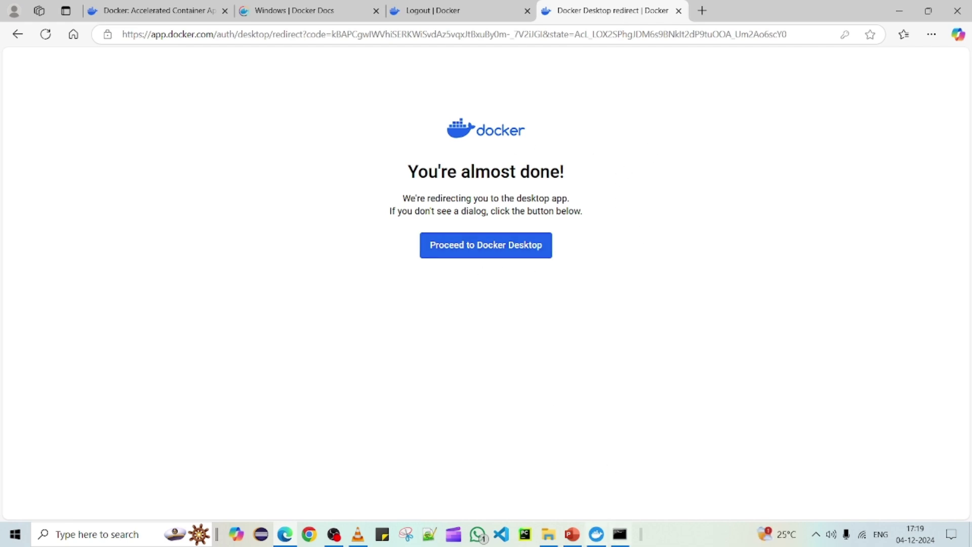
Step: Switch to Docker Desktop, check the signed-in account in the profile menu, and return to the version output in Command Prompt
mouse_move(606, 541)
click(608, 508)
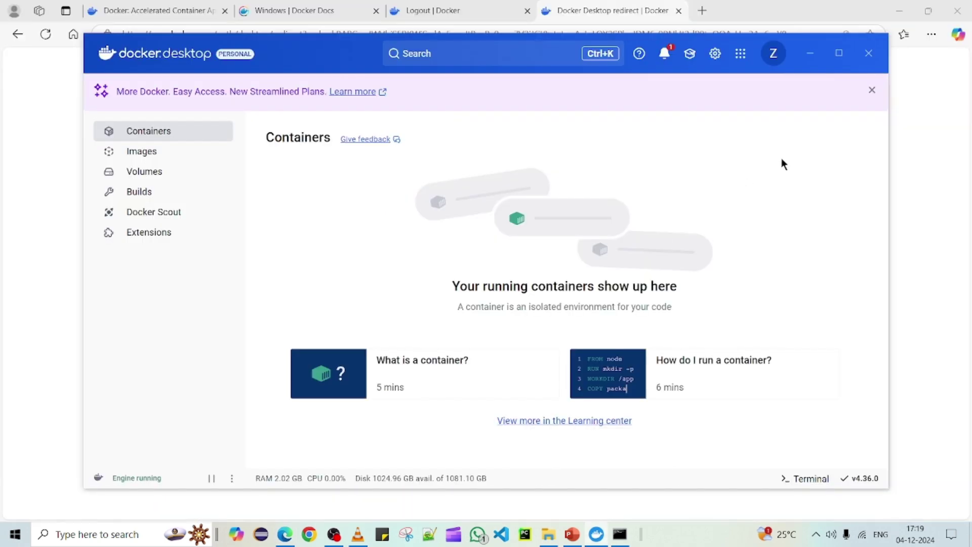
click(773, 54)
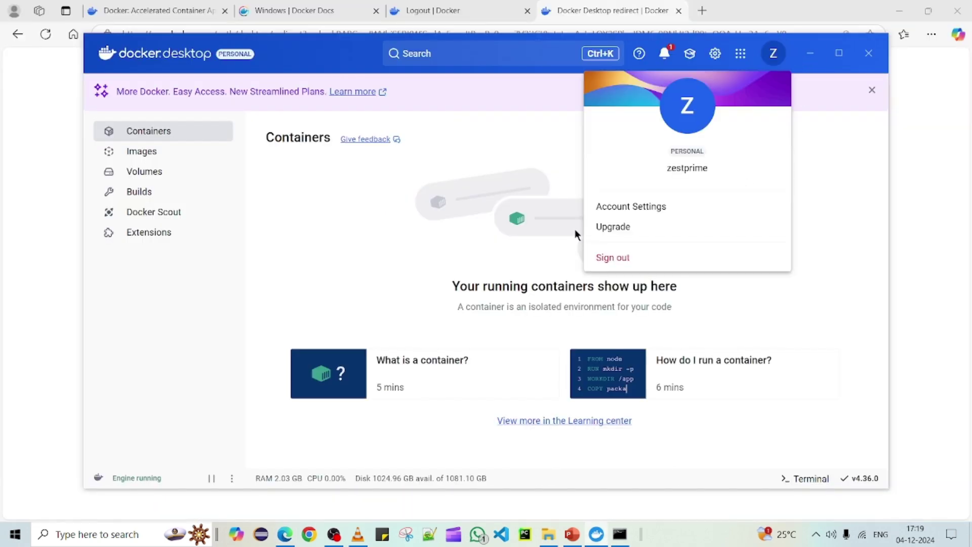
click(469, 255)
click(621, 534)
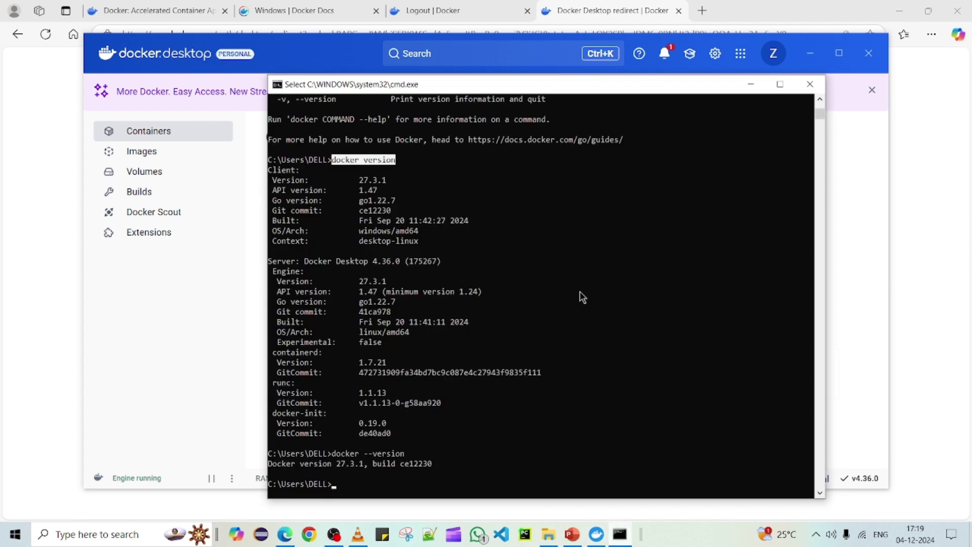
click(540, 303)
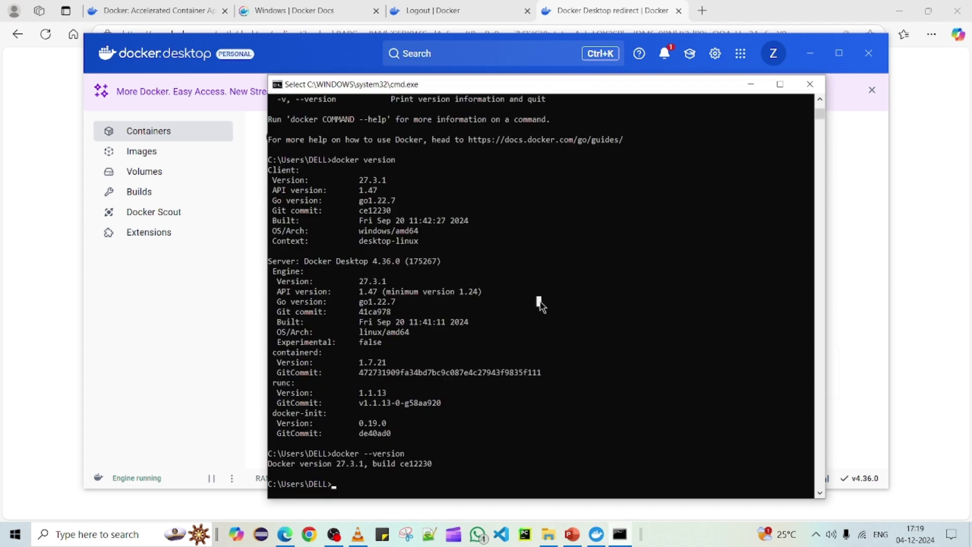